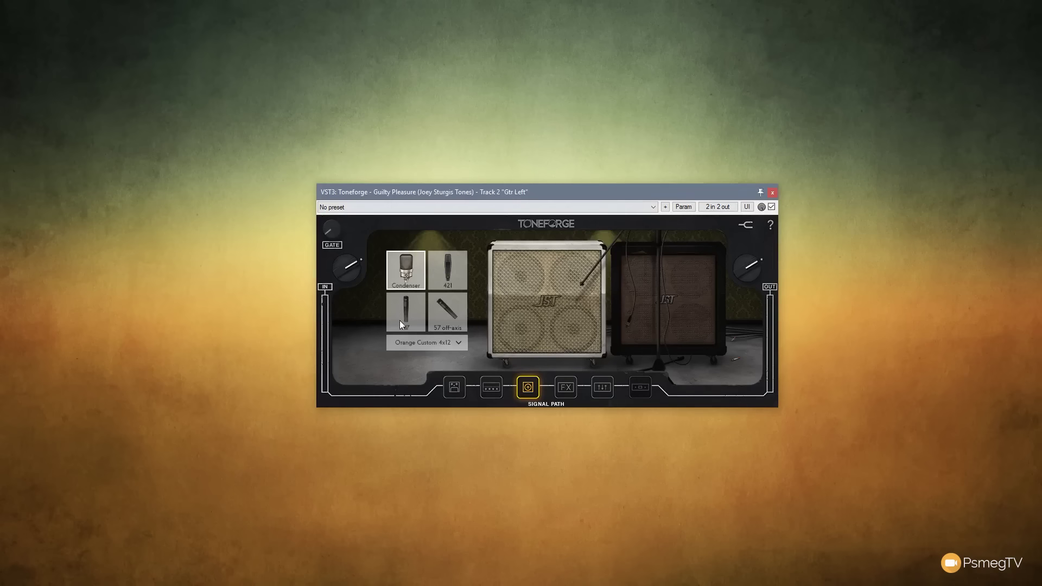
# Step: Try switching the cabinet to Impulse Response and browsing for a custom WAV file to load
pyautogui.click(460, 346)
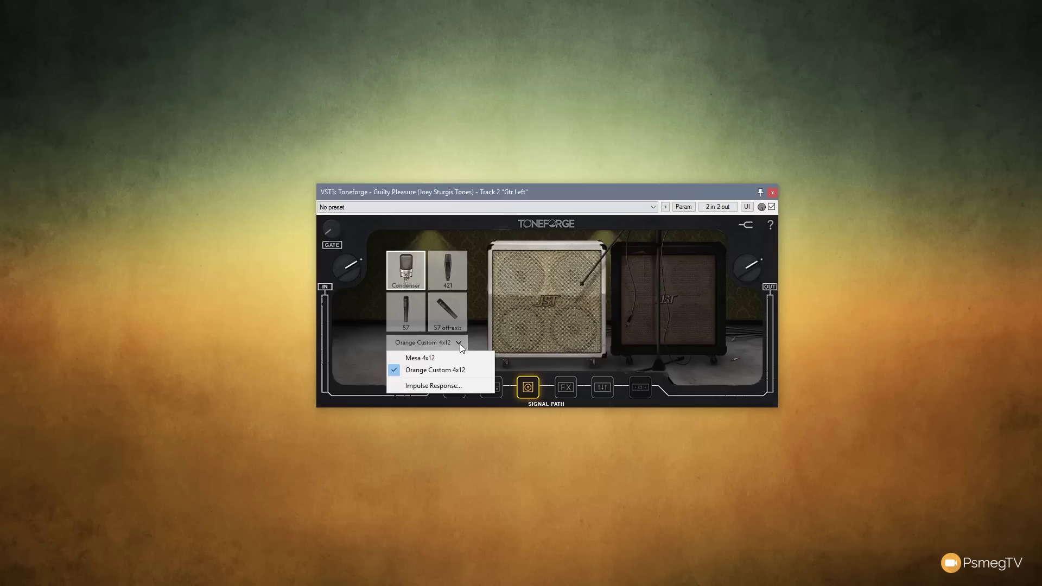
pyautogui.click(434, 384)
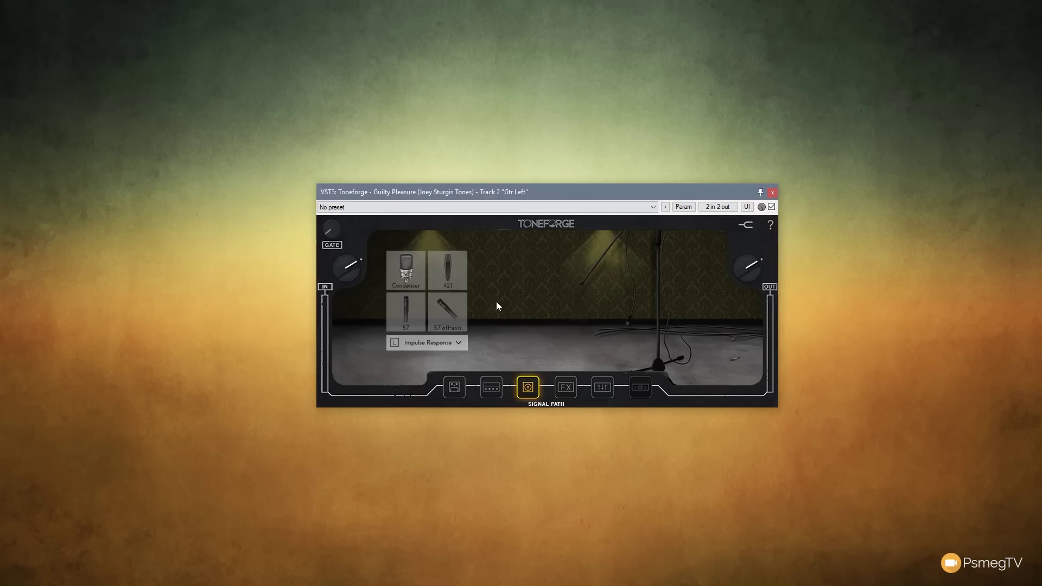
pyautogui.click(395, 342)
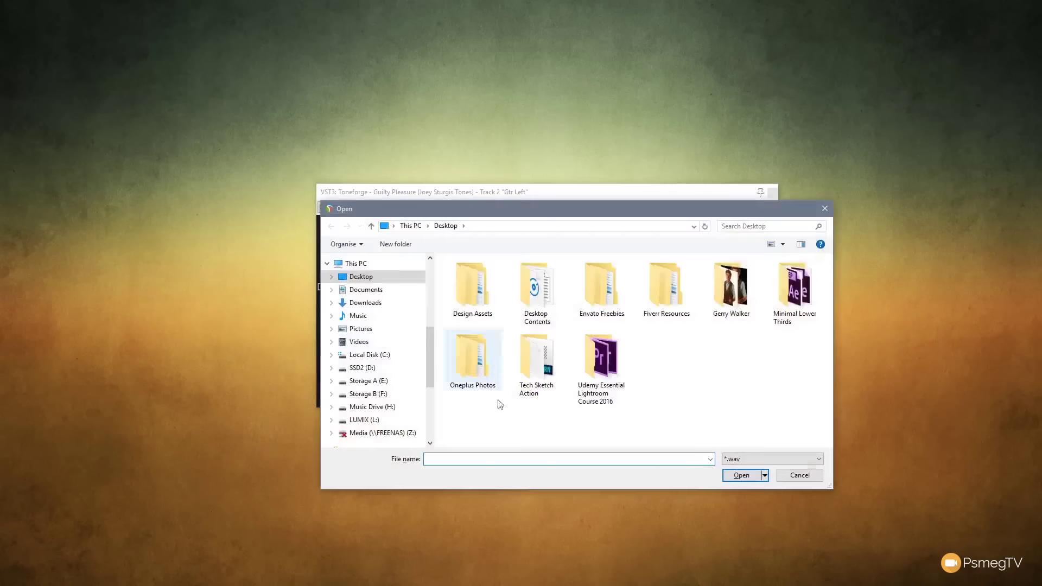
pyautogui.click(797, 474)
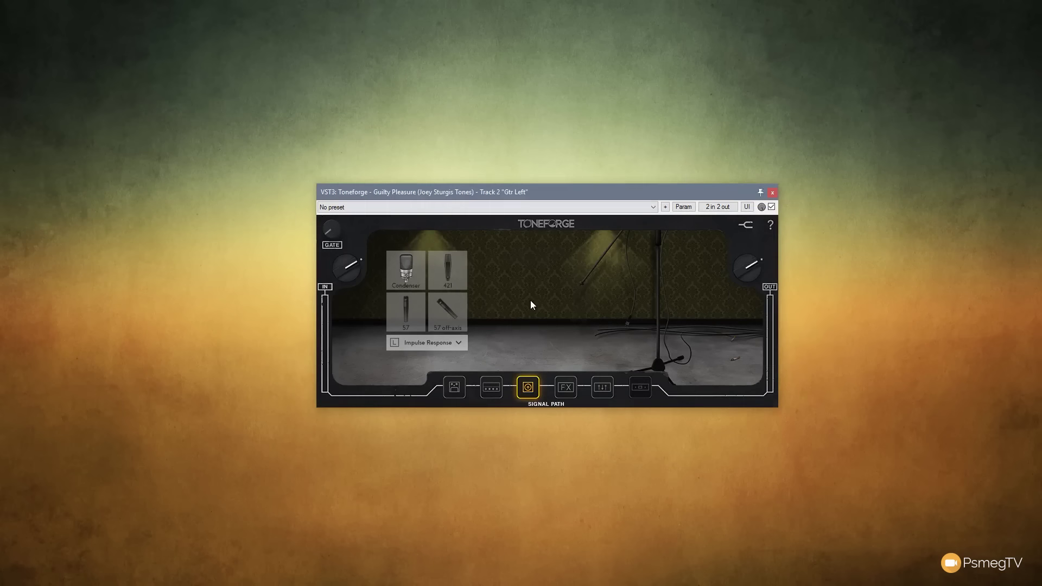
# Step: Set the guitar cabinet to Mesa 4x12
pyautogui.click(459, 345)
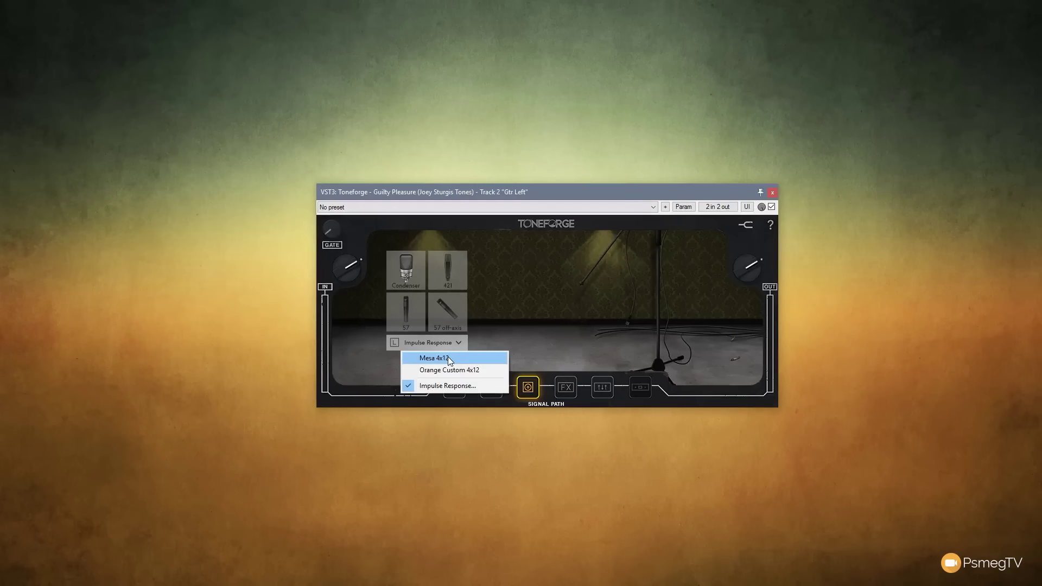
pyautogui.click(448, 357)
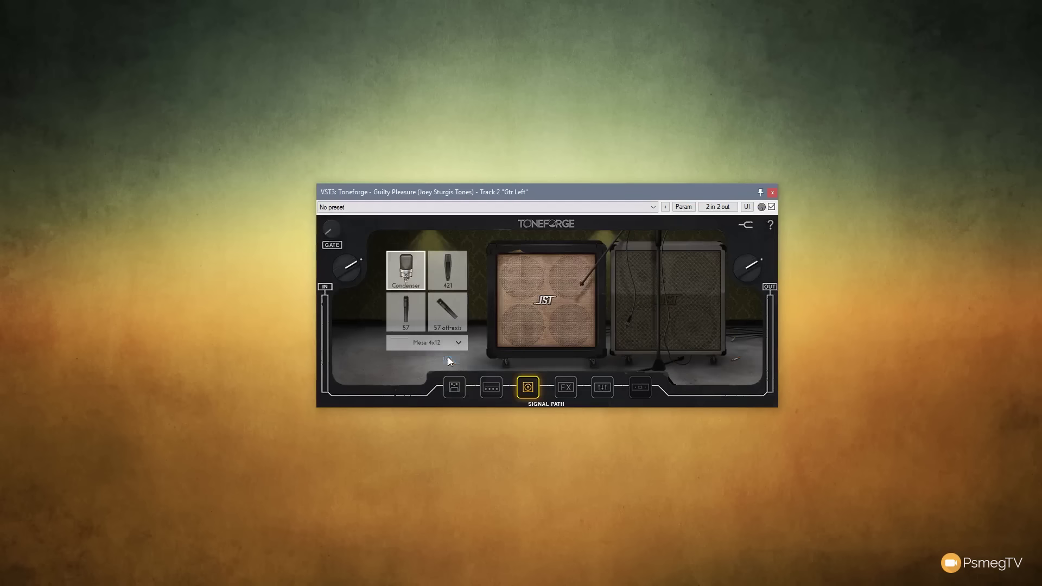
# Step: Examine the effects pedals, the parametric EQ and the final stage of the Toneforge signal path
pyautogui.click(562, 393)
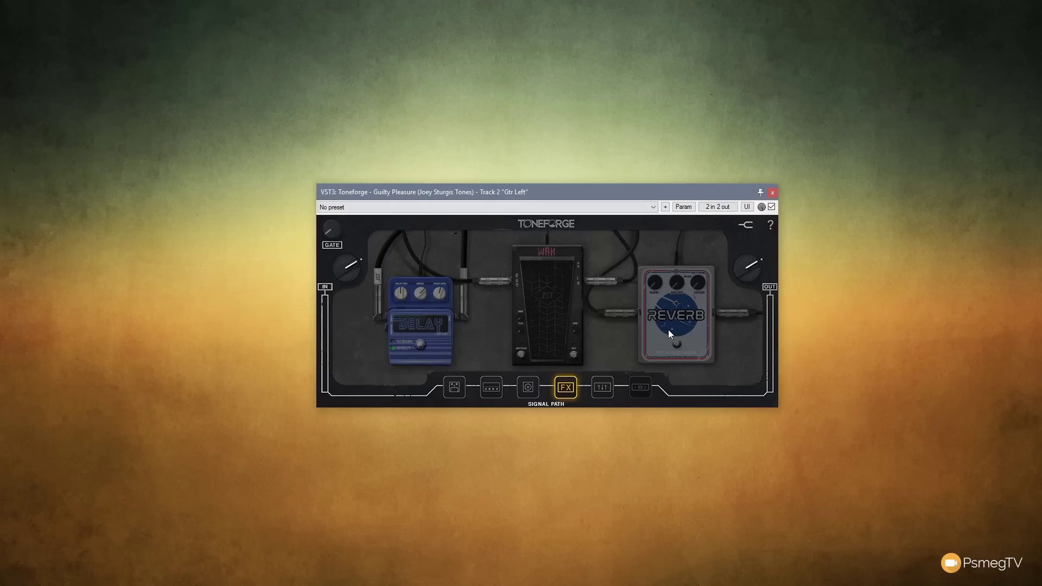
pyautogui.click(602, 387)
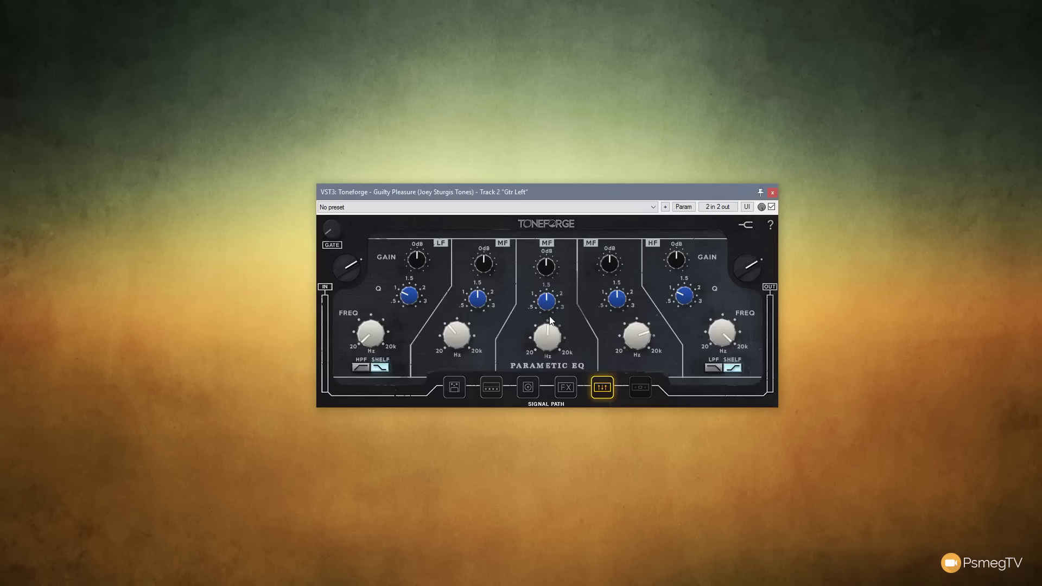
pyautogui.click(639, 388)
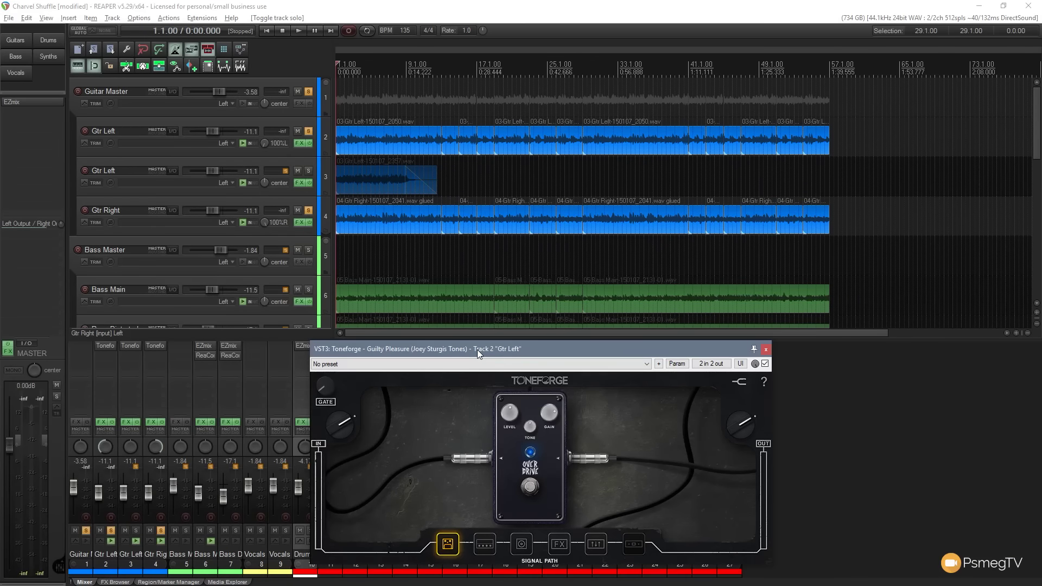
# Step: Play the project with the second Gtr Left track also soloed, and switch the cabinet microphone to 421
pyautogui.click(310, 172)
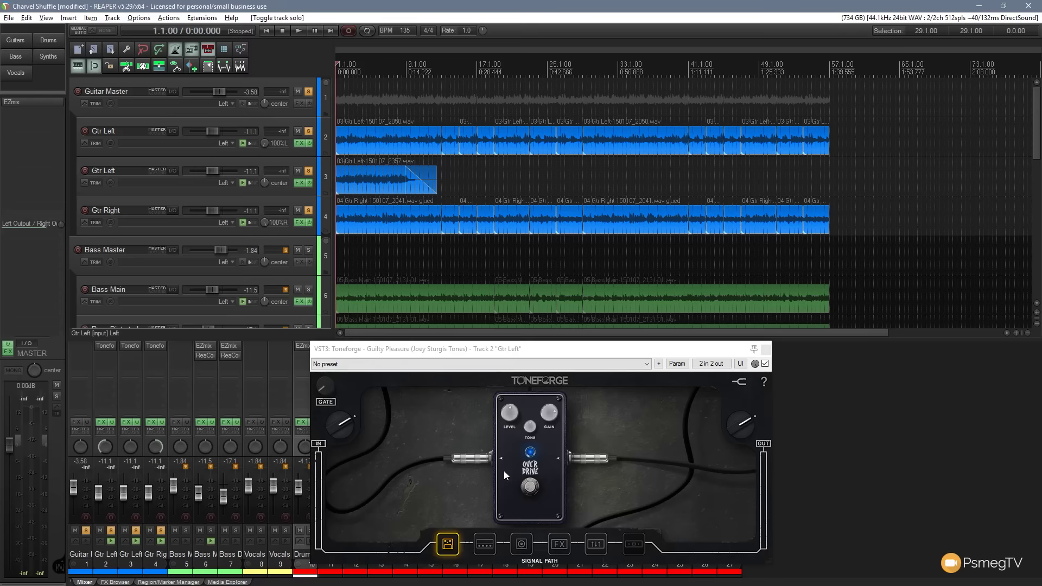
pyautogui.click(487, 550)
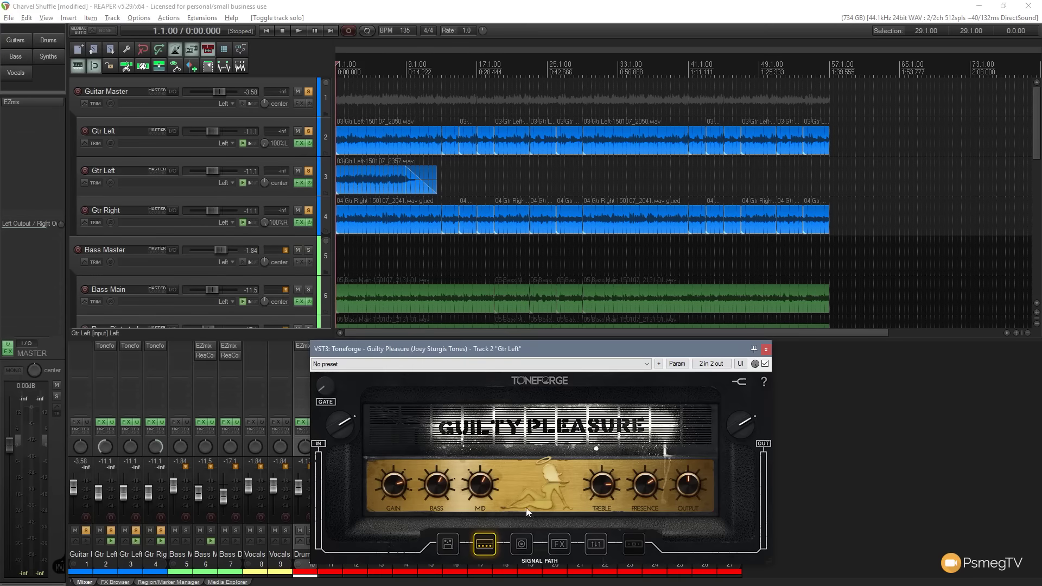
pyautogui.click(524, 545)
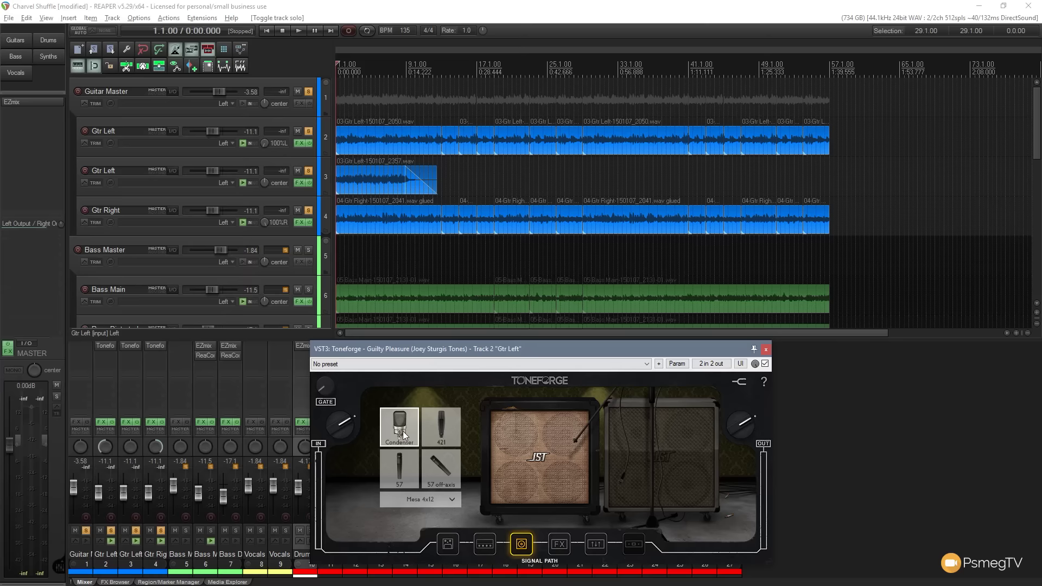
pyautogui.click(299, 31)
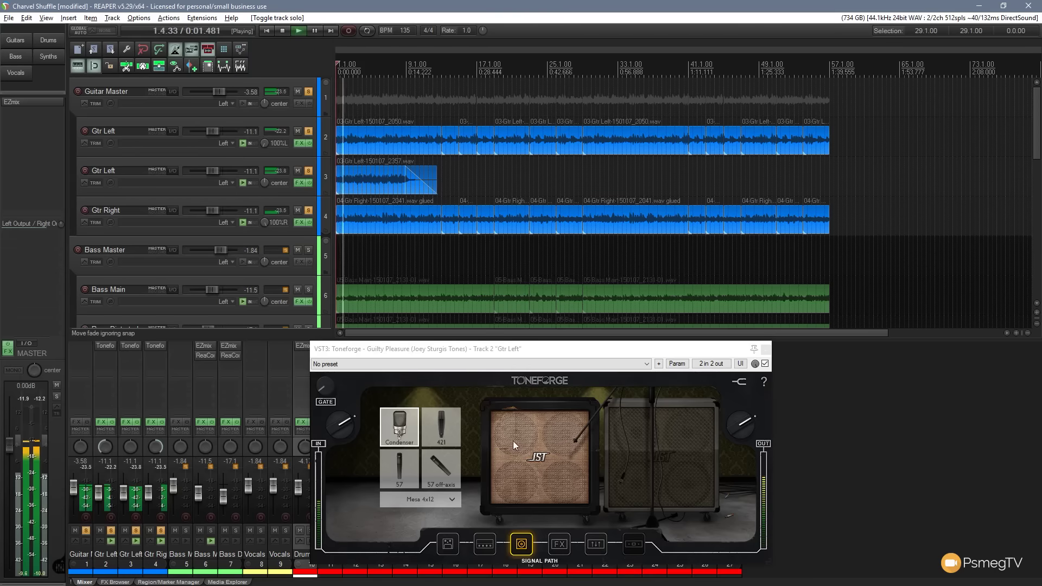
pyautogui.click(441, 432)
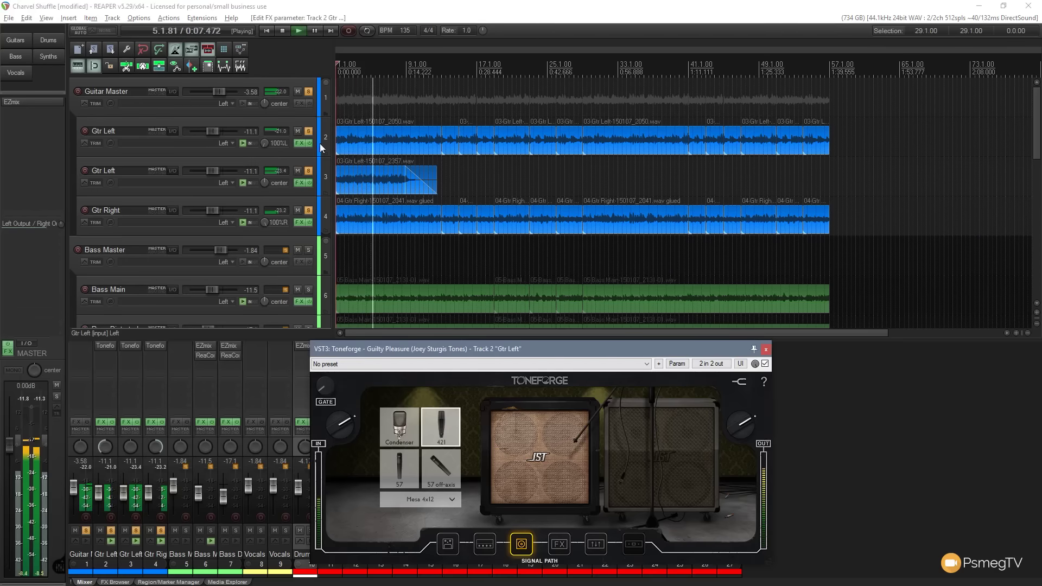
# Step: Clear the solos on the guitar tracks so that only the first Gtr Left track stays soloed
pyautogui.click(310, 132)
pyautogui.click(307, 171)
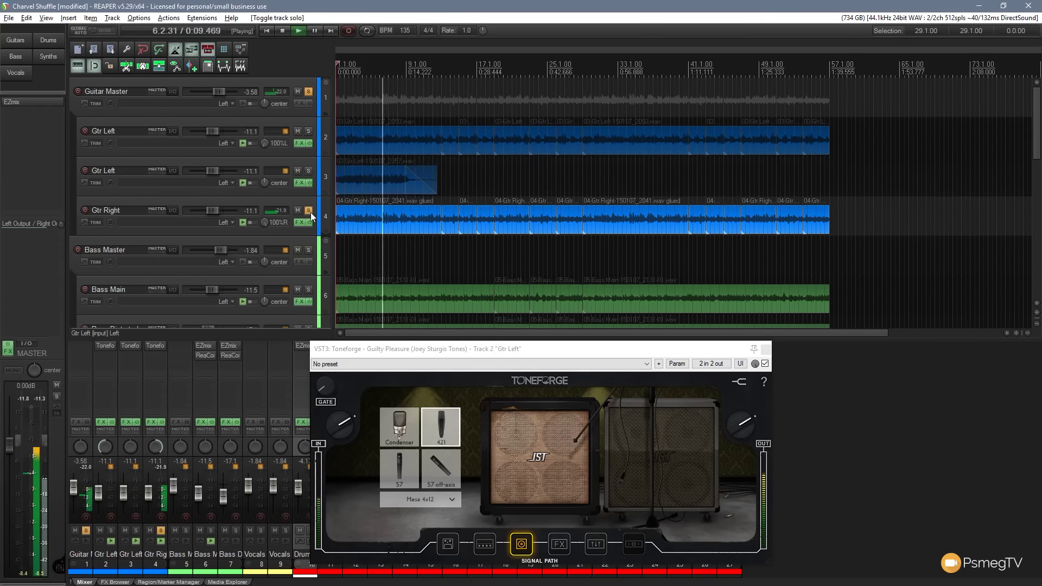
pyautogui.click(309, 210)
pyautogui.click(309, 131)
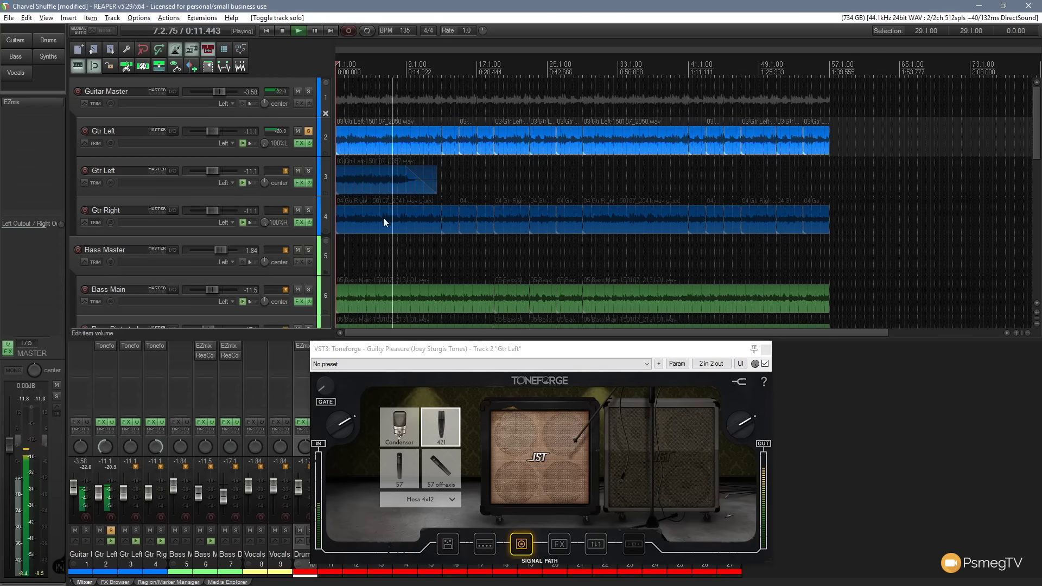
# Step: Pan the first Gtr Left track to center and audition the Condenser, 57 off-axis, 57 and 421 microphones on the Mesa cabinet
pyautogui.click(399, 426)
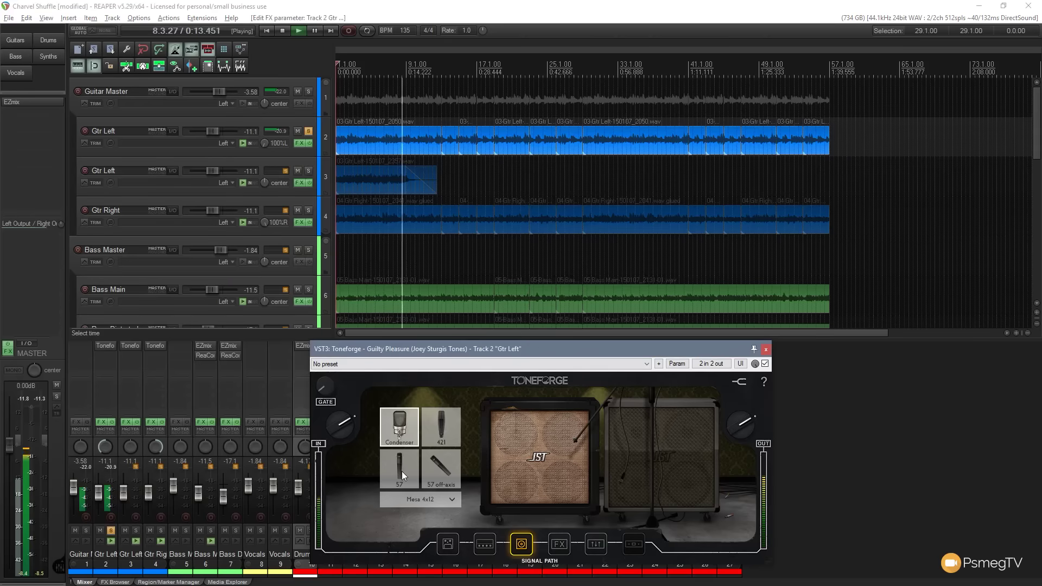
pyautogui.moveTo(266, 145); pyautogui.dragTo(266, 111)
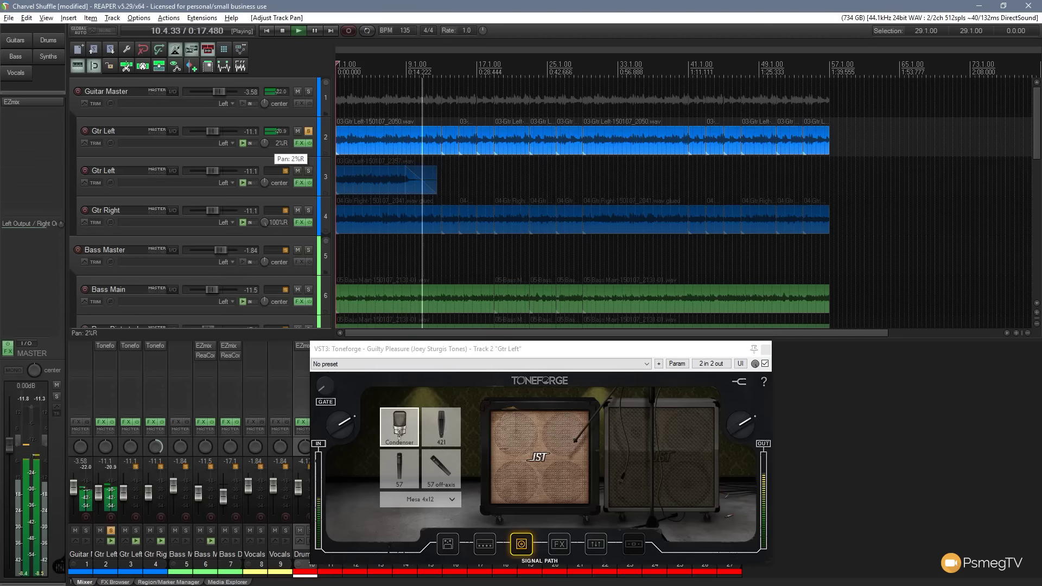
pyautogui.click(438, 461)
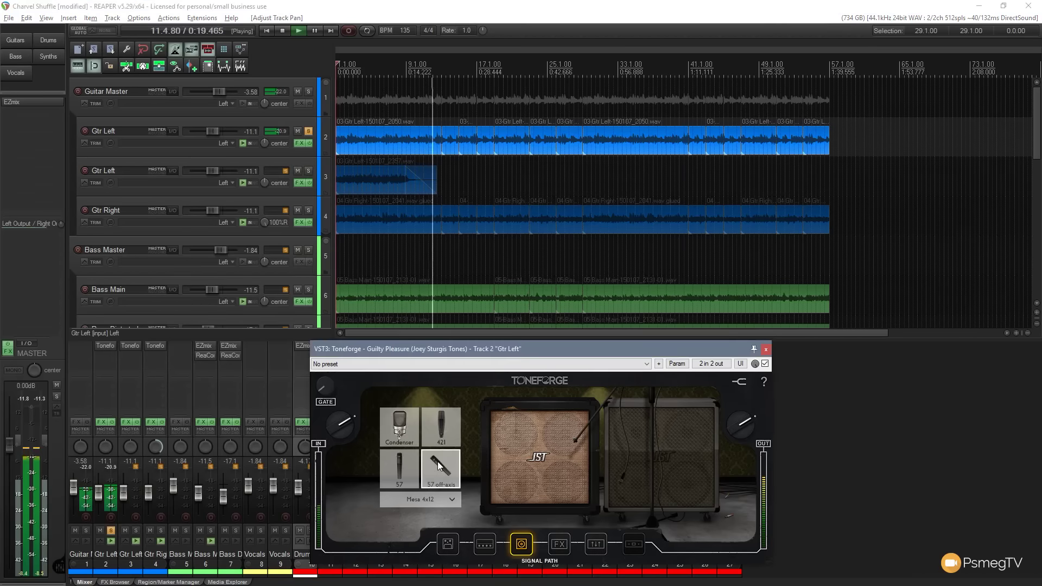
pyautogui.click(403, 471)
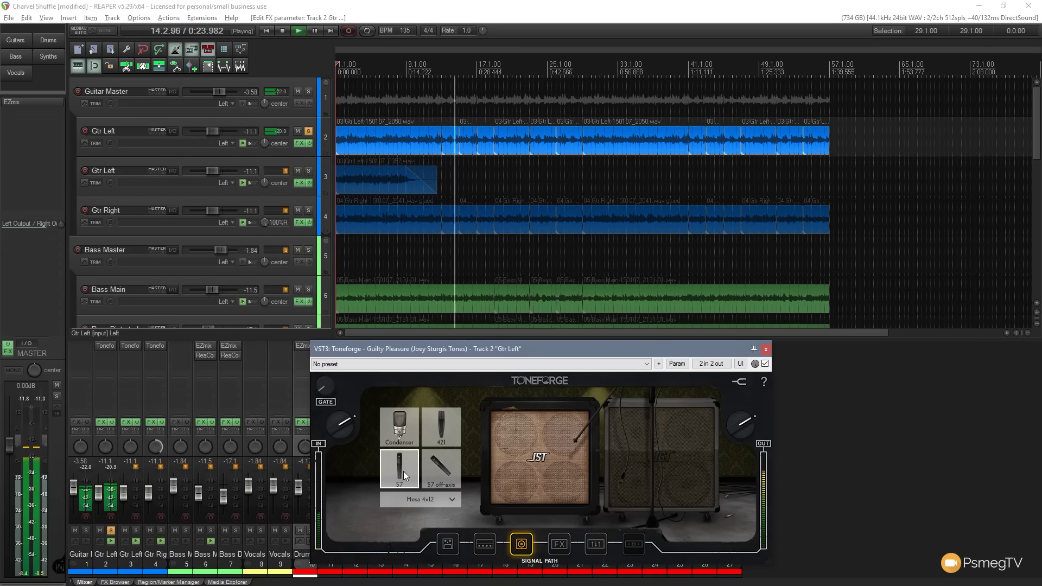
pyautogui.click(446, 431)
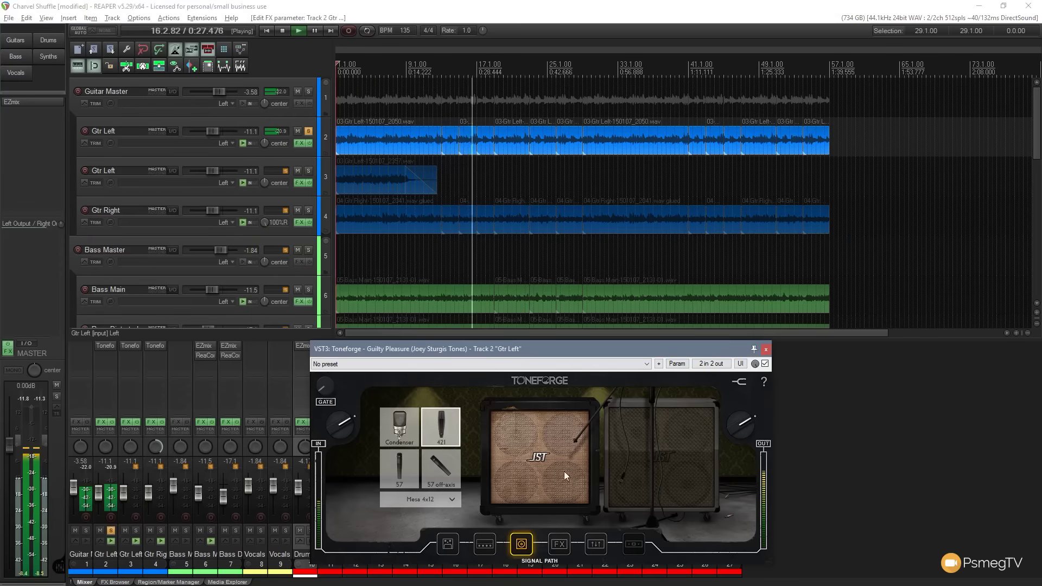
# Step: Switch to the Orange Custom 4x12 cabinet and audition its Condenser, 57, 57 off-axis and 421 microphones, ending on the 57
pyautogui.click(677, 464)
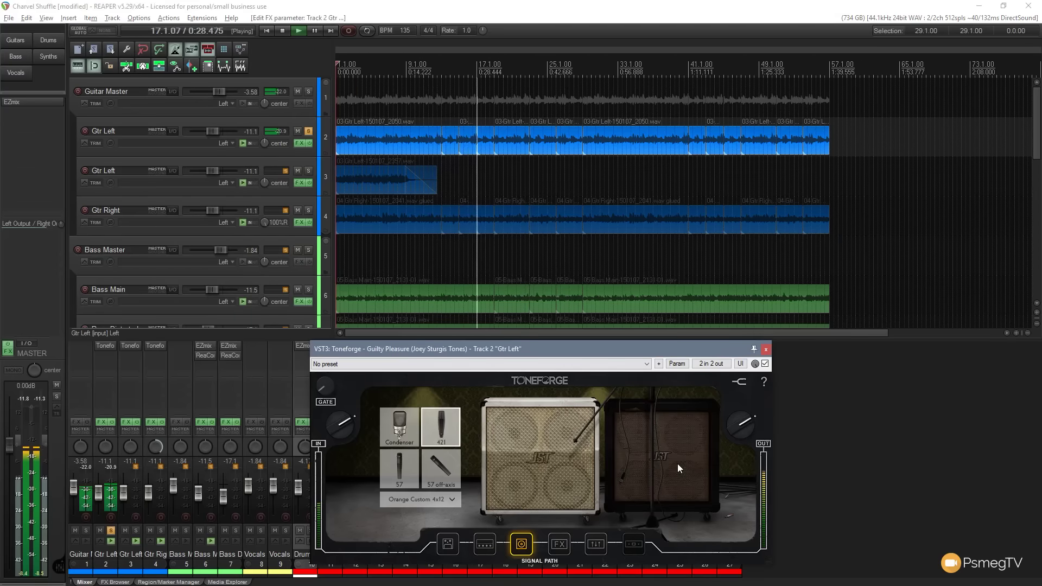
pyautogui.click(402, 433)
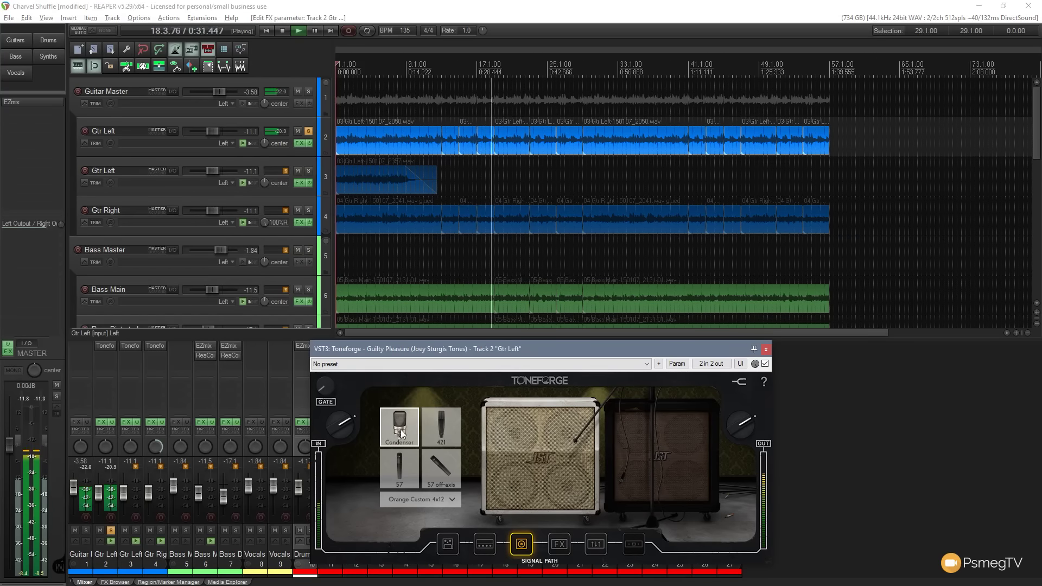
pyautogui.click(405, 468)
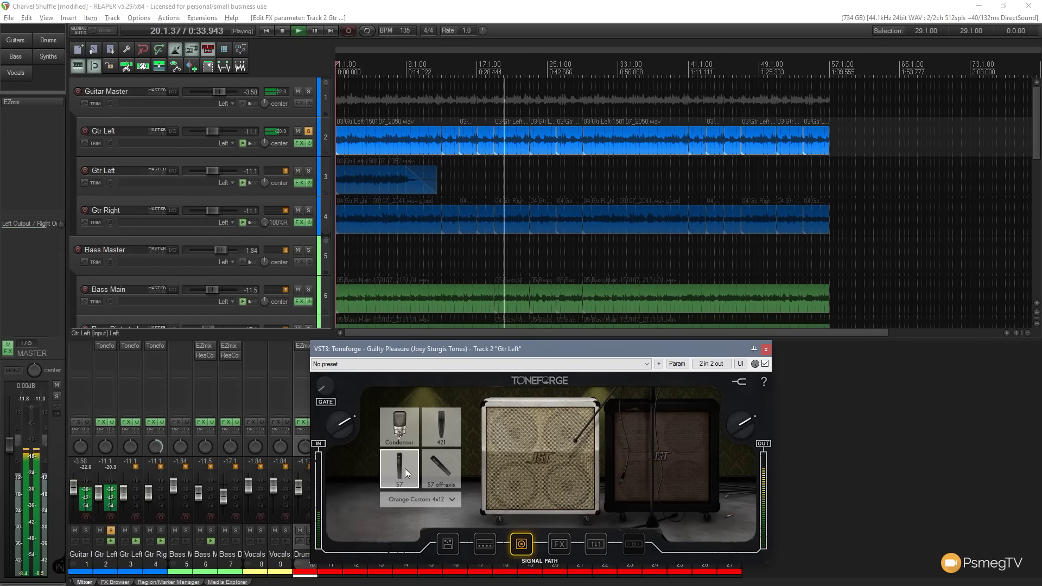
pyautogui.click(445, 471)
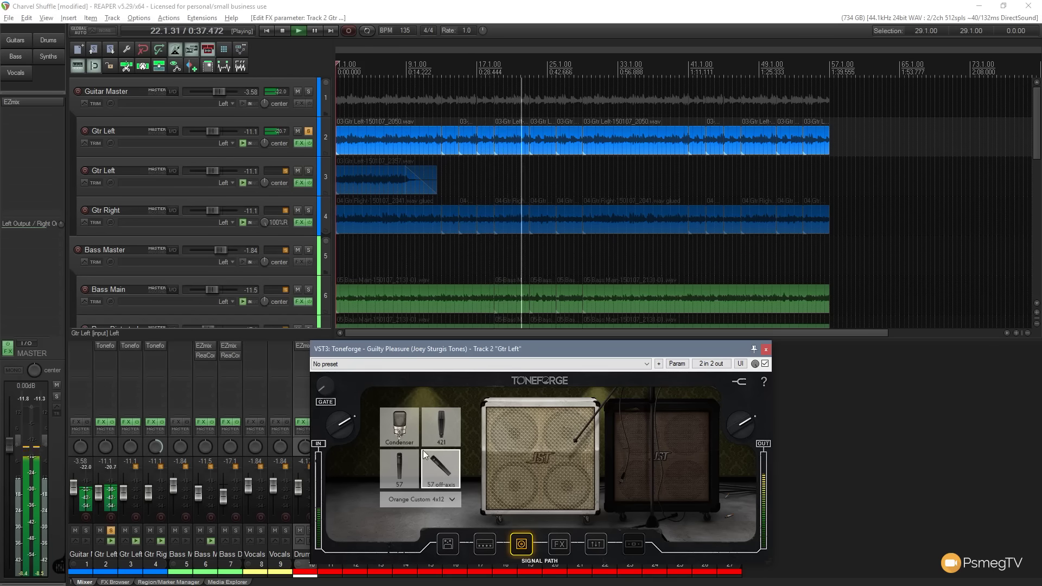
pyautogui.click(402, 432)
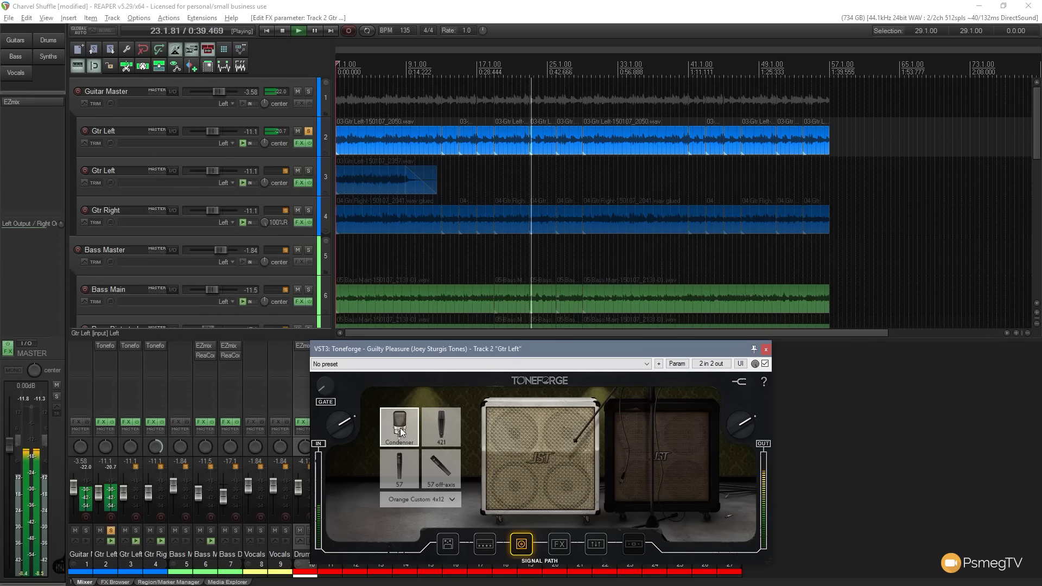
pyautogui.click(440, 431)
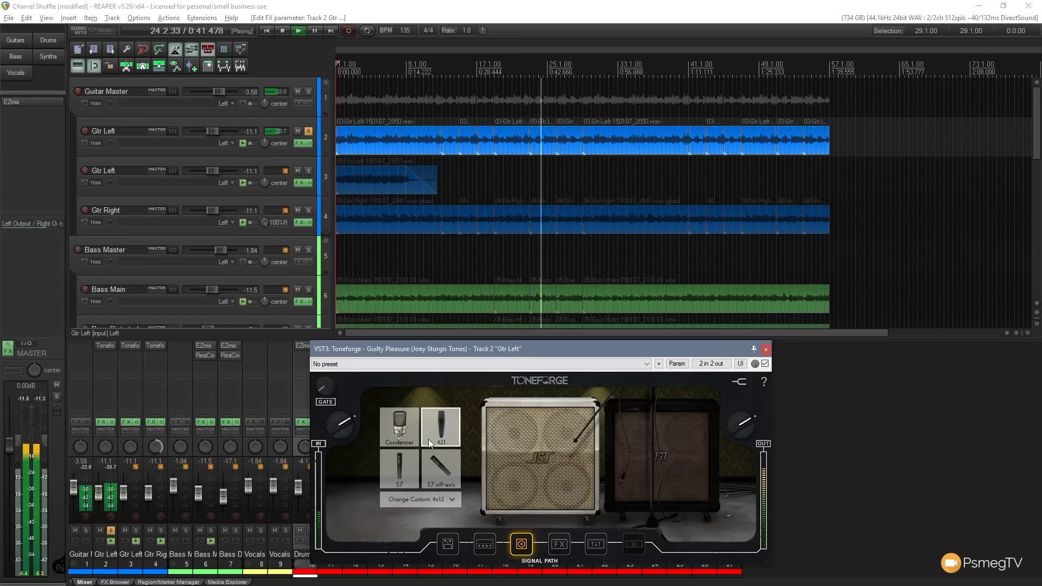
pyautogui.click(405, 465)
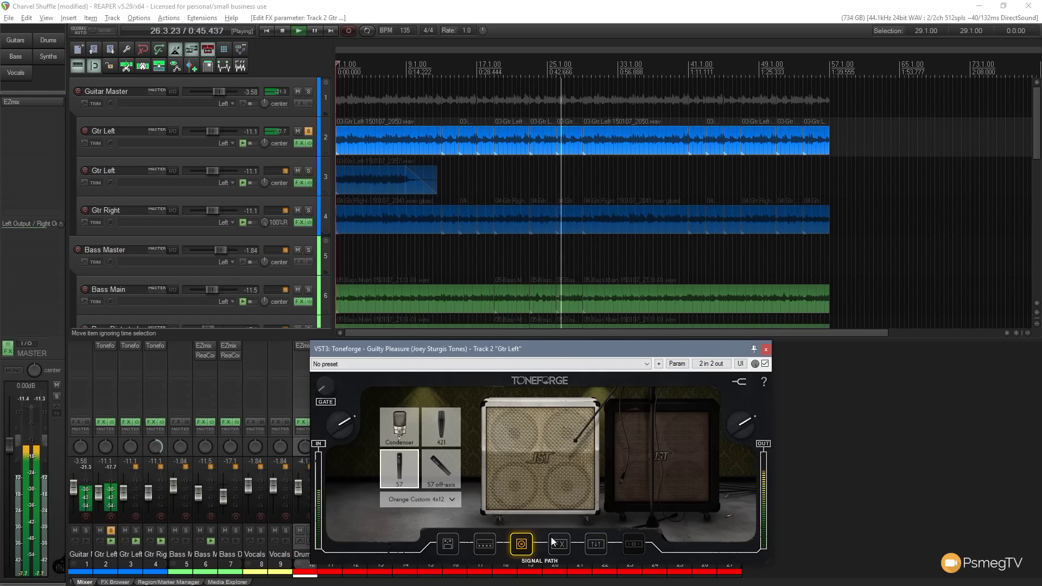
# Step: Compare the guitar tone with the Overdrive pedal off and on, leave it on, and sweep its Tone control
pyautogui.click(448, 544)
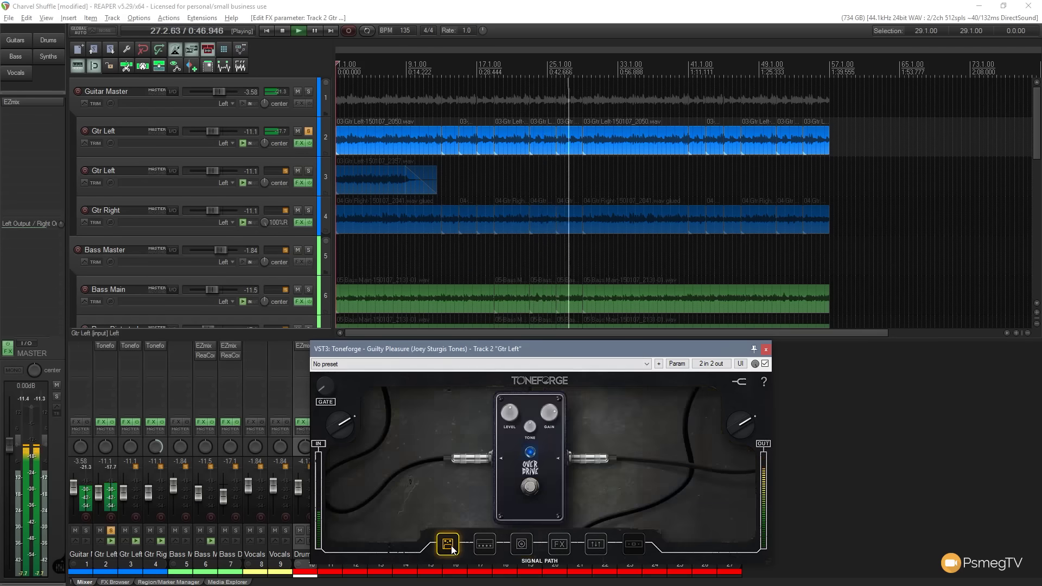
pyautogui.click(531, 487)
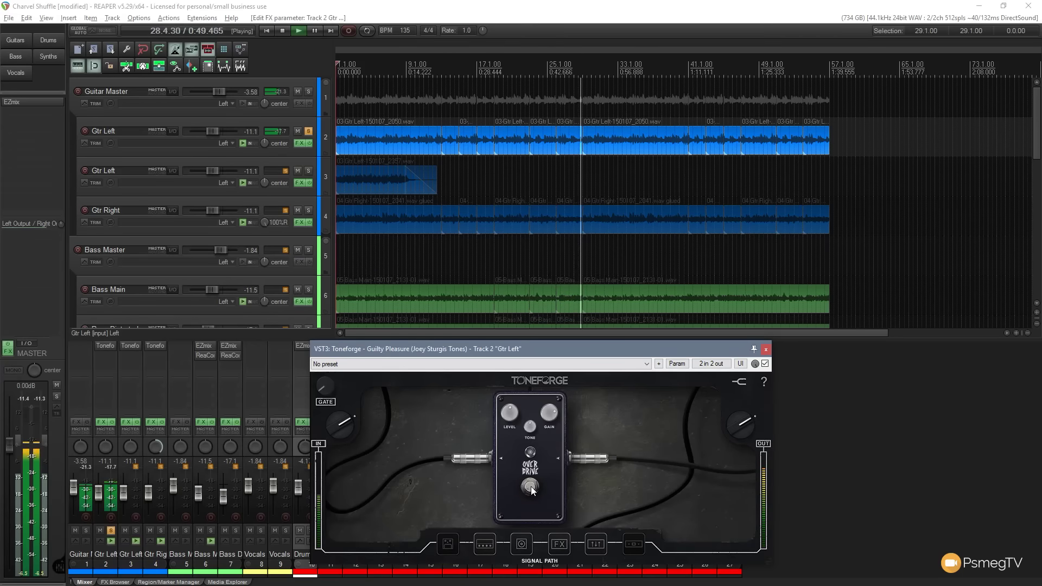
pyautogui.click(531, 488)
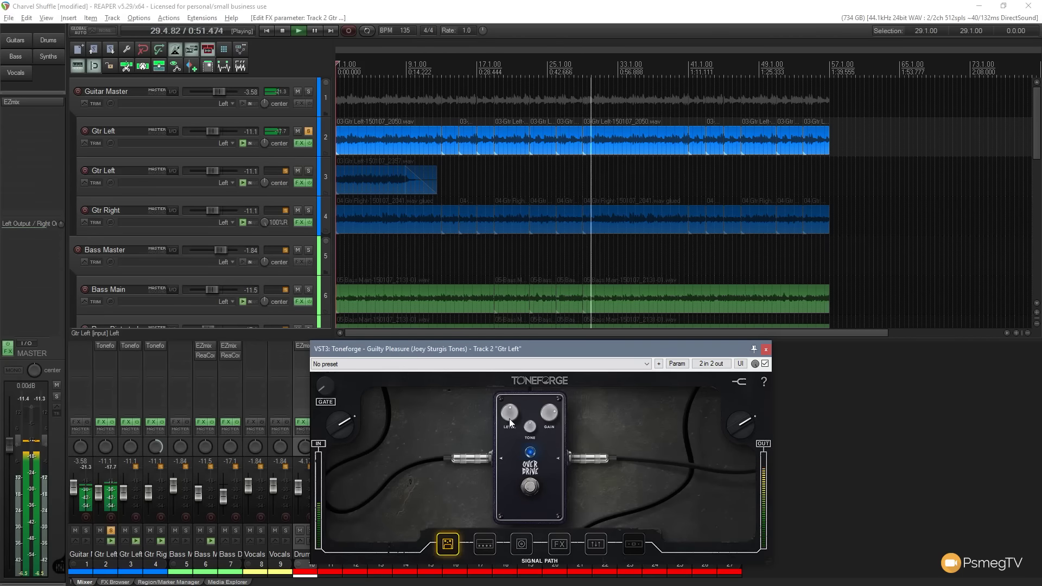
pyautogui.moveTo(530, 428); pyautogui.dragTo(519, 393)
pyautogui.moveTo(519, 439); pyautogui.dragTo(535, 409)
# Step: Audition the Guilty Pleasure amp's Gain, Bass, Treble and Output controls, restarting the guitar track from the beginning
pyautogui.click(481, 545)
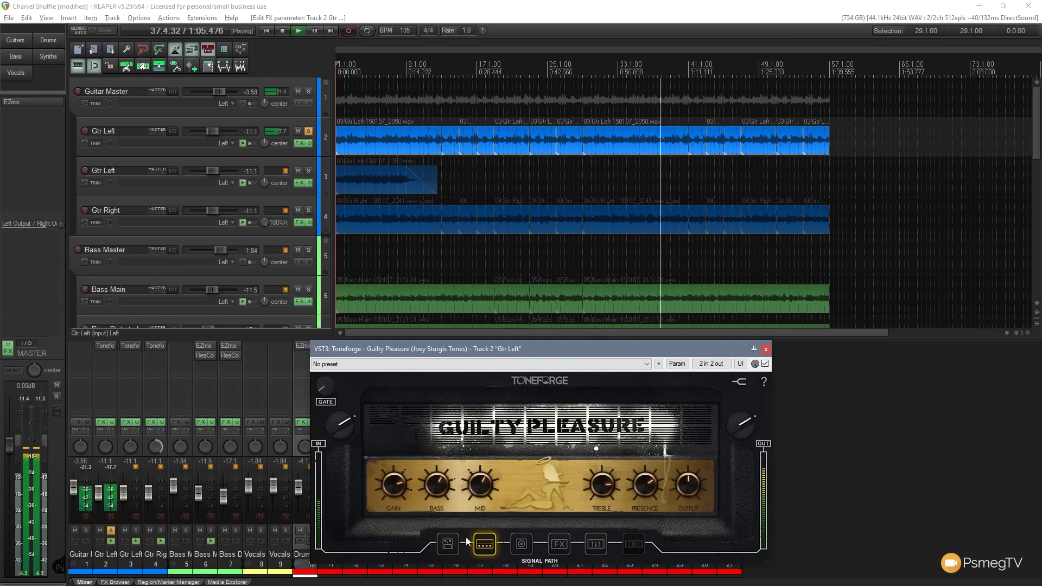
pyautogui.moveTo(391, 506); pyautogui.dragTo(393, 432)
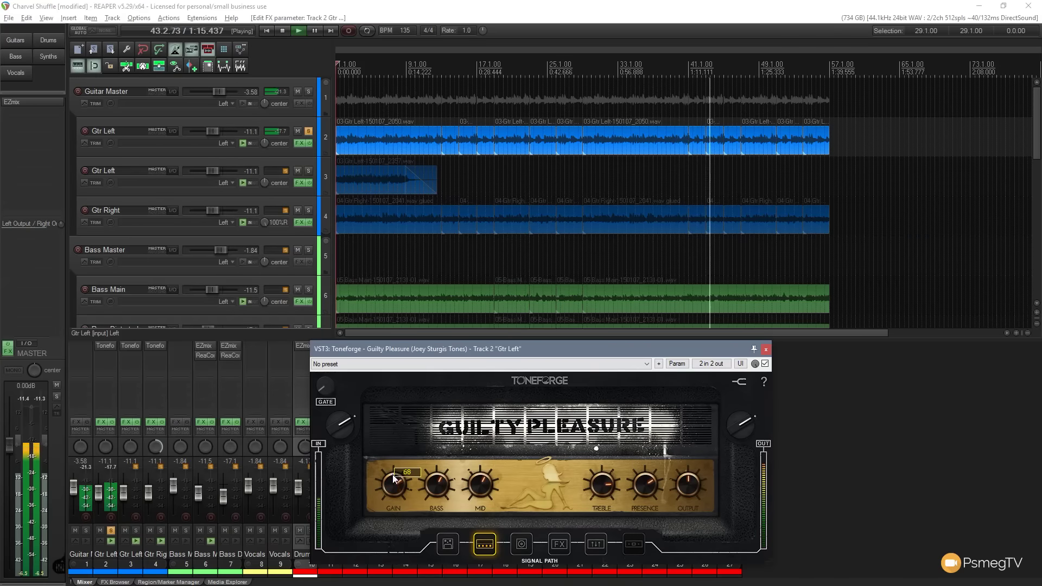
pyautogui.moveTo(435, 490); pyautogui.dragTo(449, 472)
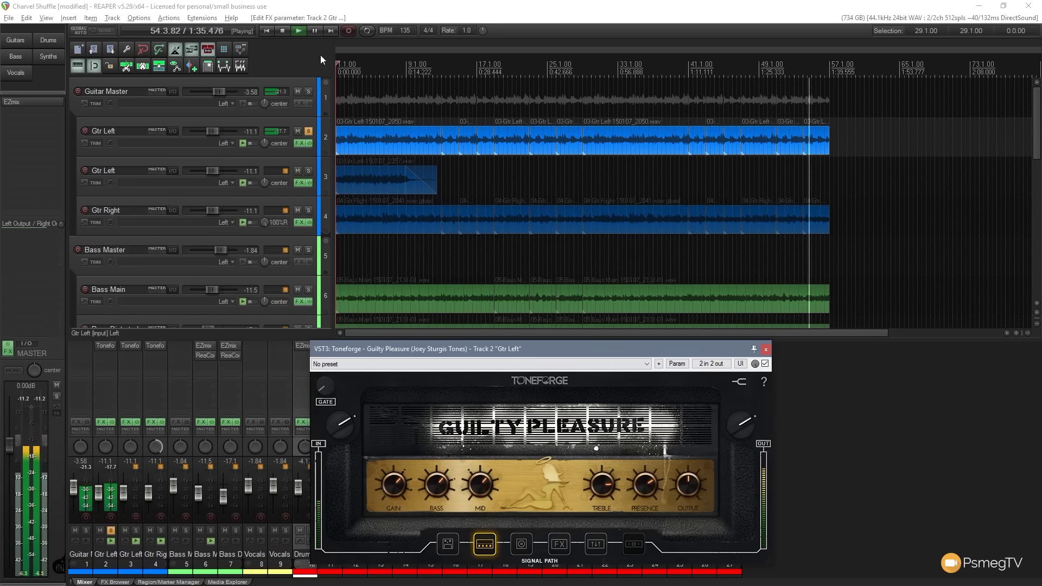
pyautogui.click(298, 29)
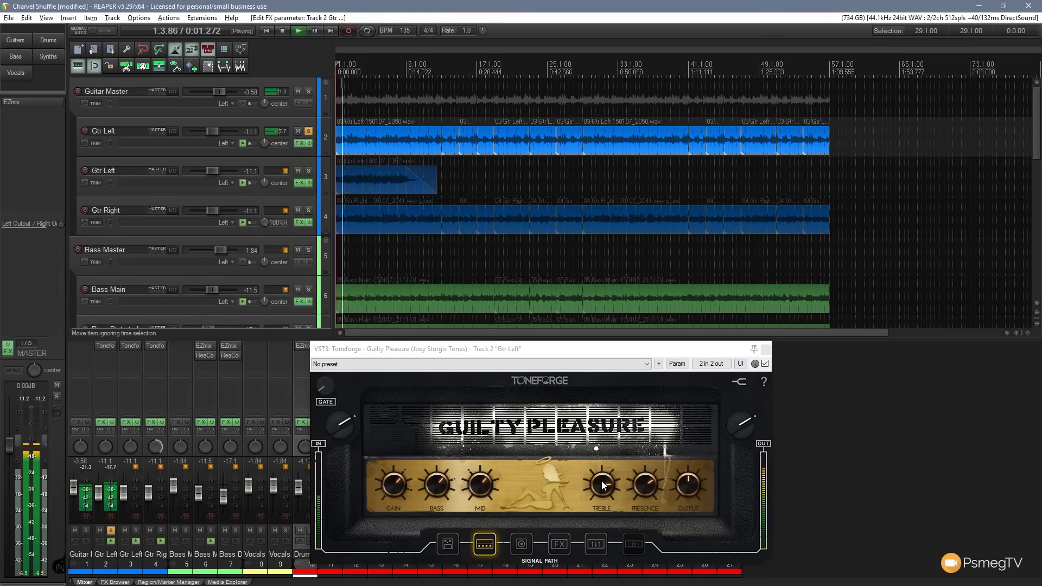
pyautogui.moveTo(602, 486); pyautogui.dragTo(672, 481)
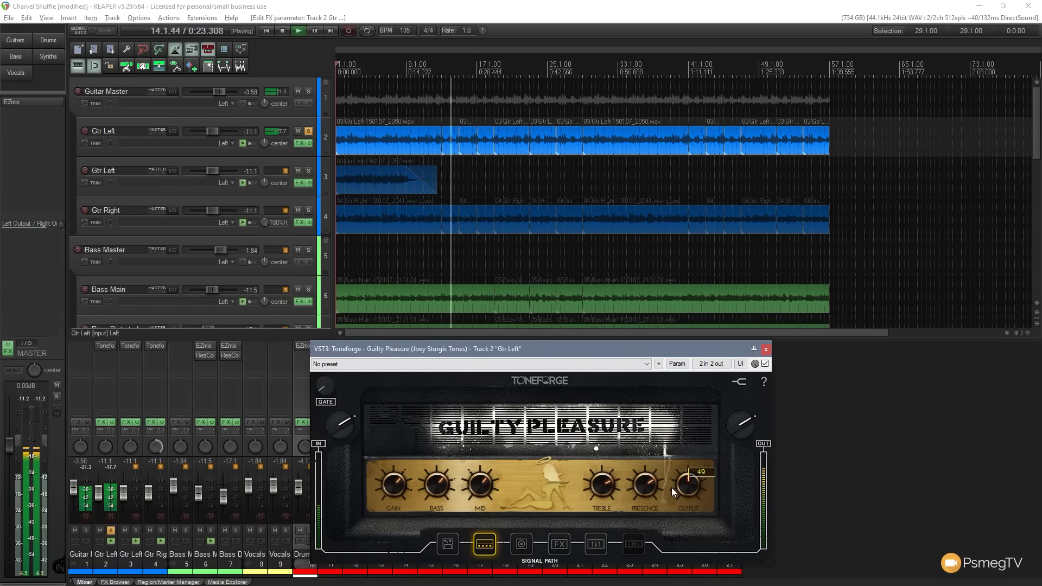
# Step: Enable the Reverb pedal in the FX section and sweep its Reverb type control
pyautogui.click(568, 546)
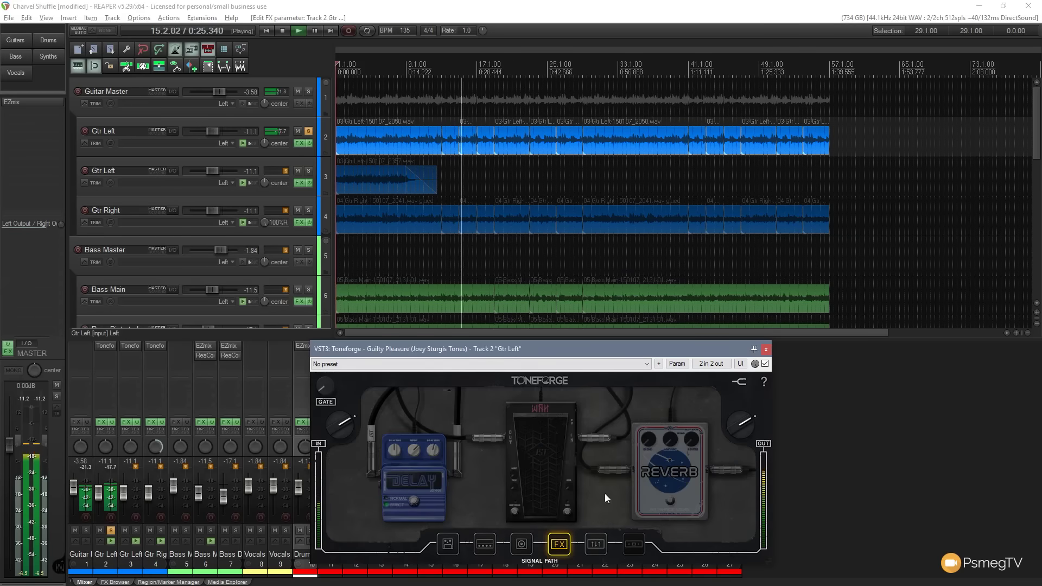
pyautogui.click(671, 503)
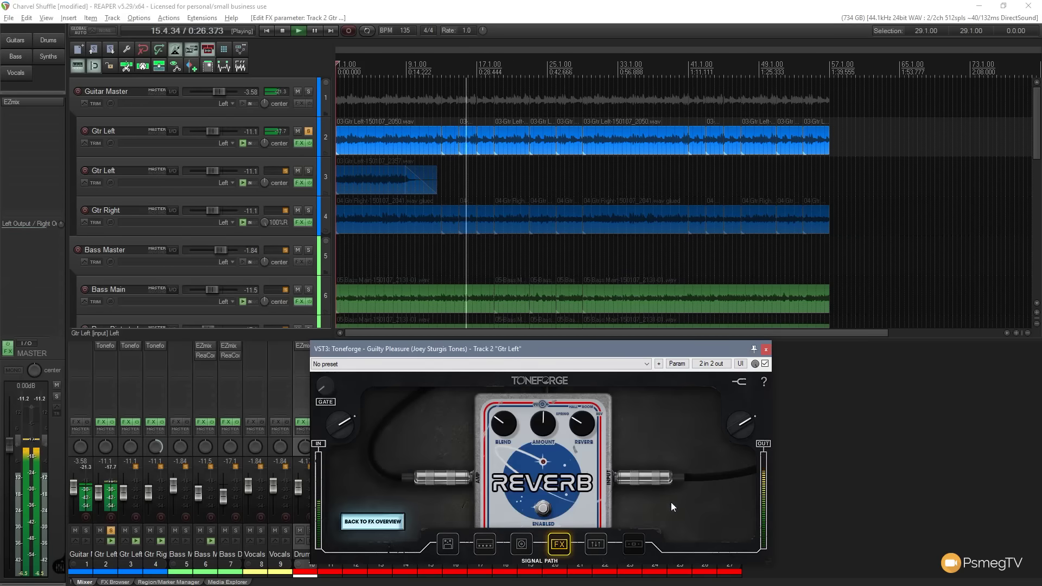
pyautogui.click(545, 509)
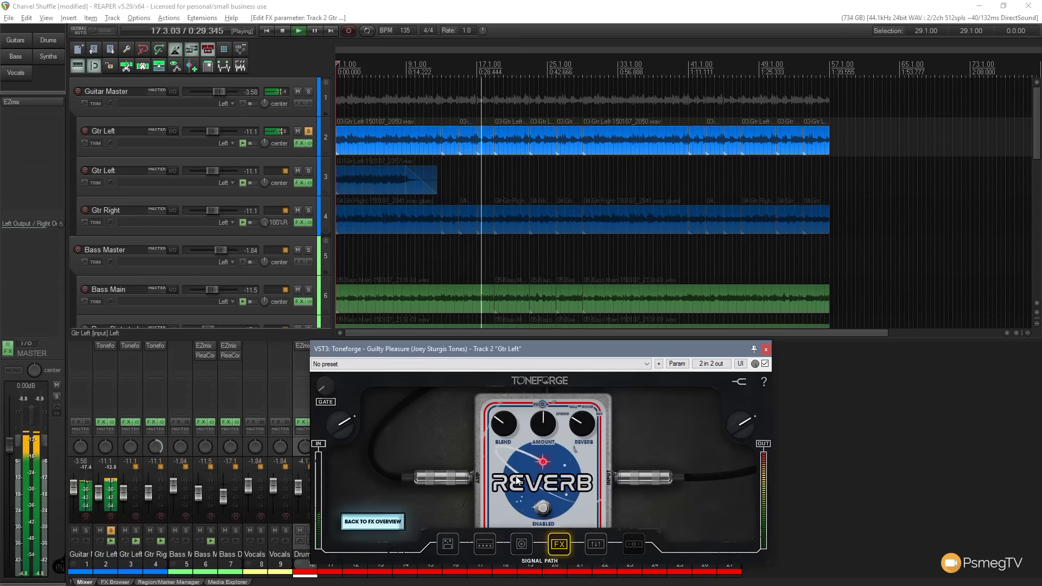
pyautogui.moveTo(574, 430); pyautogui.dragTo(572, 415)
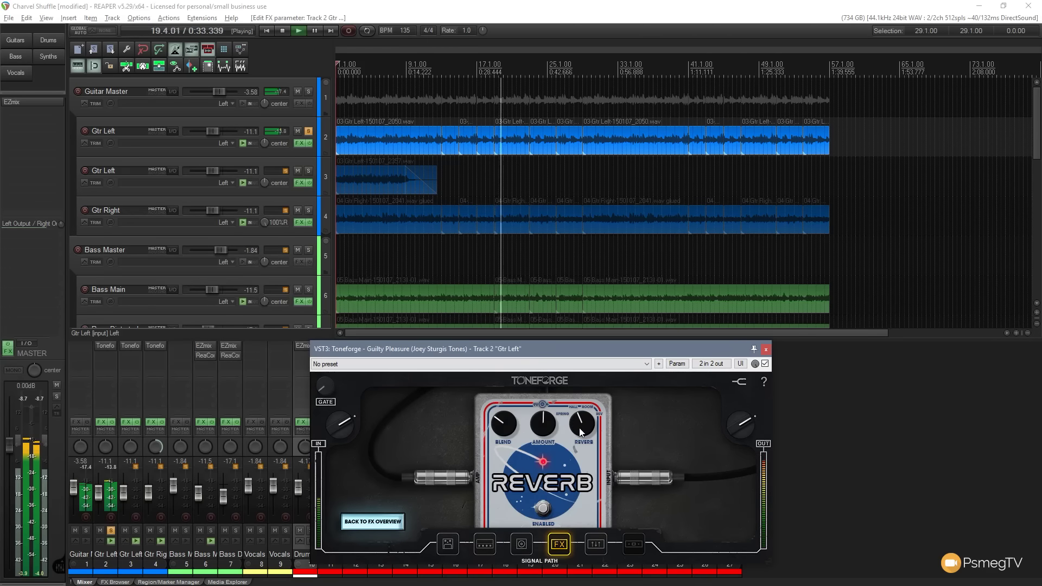
pyautogui.moveTo(579, 427)
pyautogui.moveTo(579, 427); pyautogui.dragTo(578, 462)
# Step: Sweep the Reverb pedal's Amount control and lower its Blend to about 18
pyautogui.moveTo(539, 421); pyautogui.dragTo(546, 489)
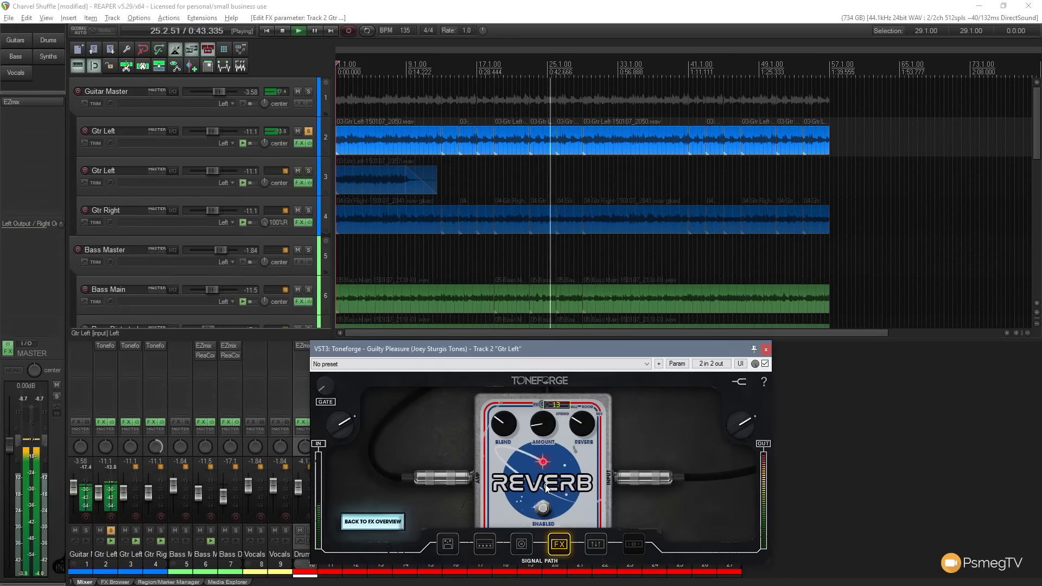
pyautogui.moveTo(497, 424); pyautogui.dragTo(504, 465)
pyautogui.moveTo(531, 428); pyautogui.dragTo(534, 317)
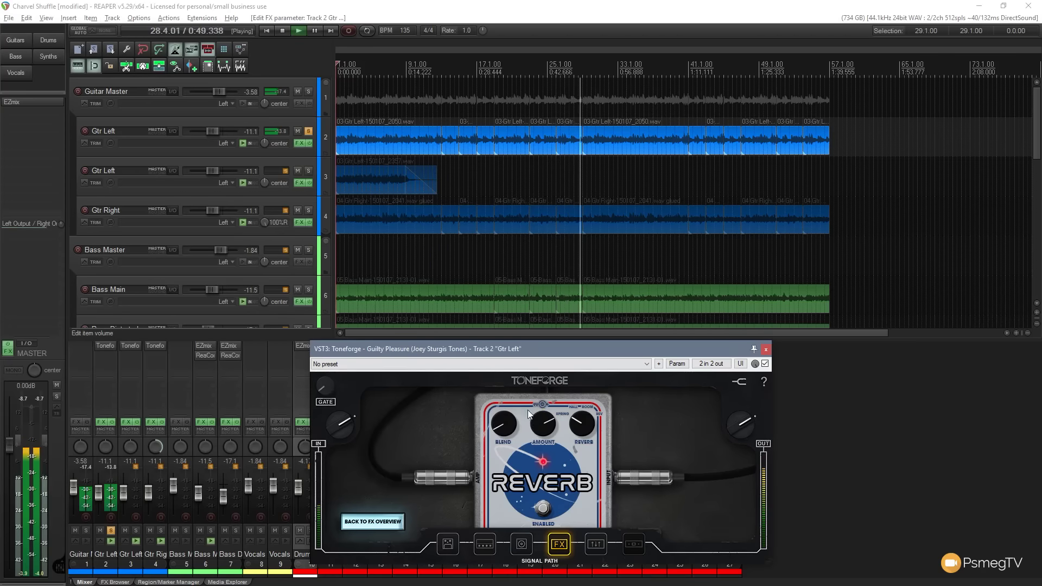
pyautogui.moveTo(503, 425); pyautogui.dragTo(537, 476)
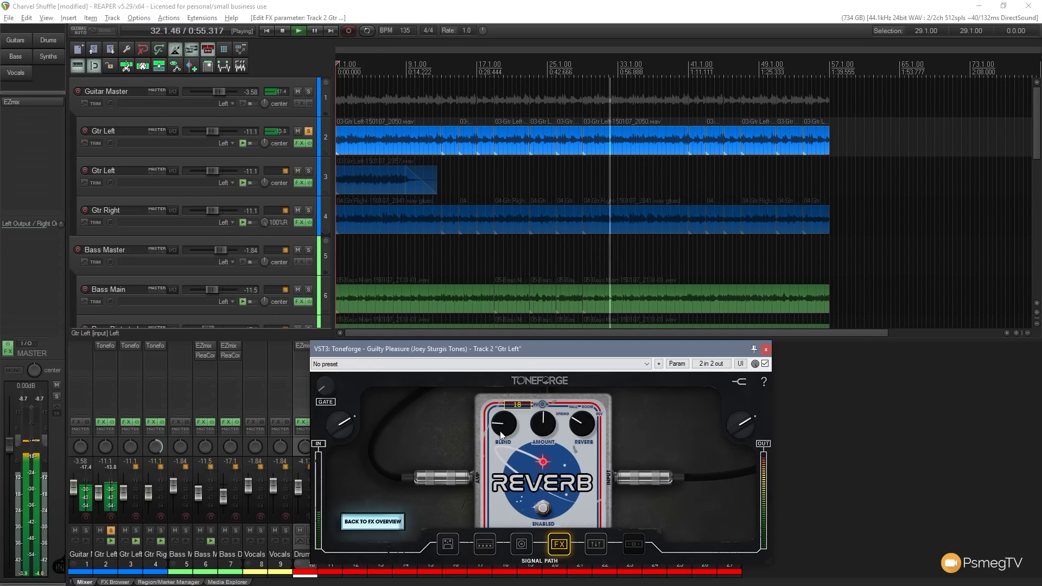
# Step: In the Parametric EQ, cut the LF band's gain and set its frequency to 51 Hz
pyautogui.click(596, 545)
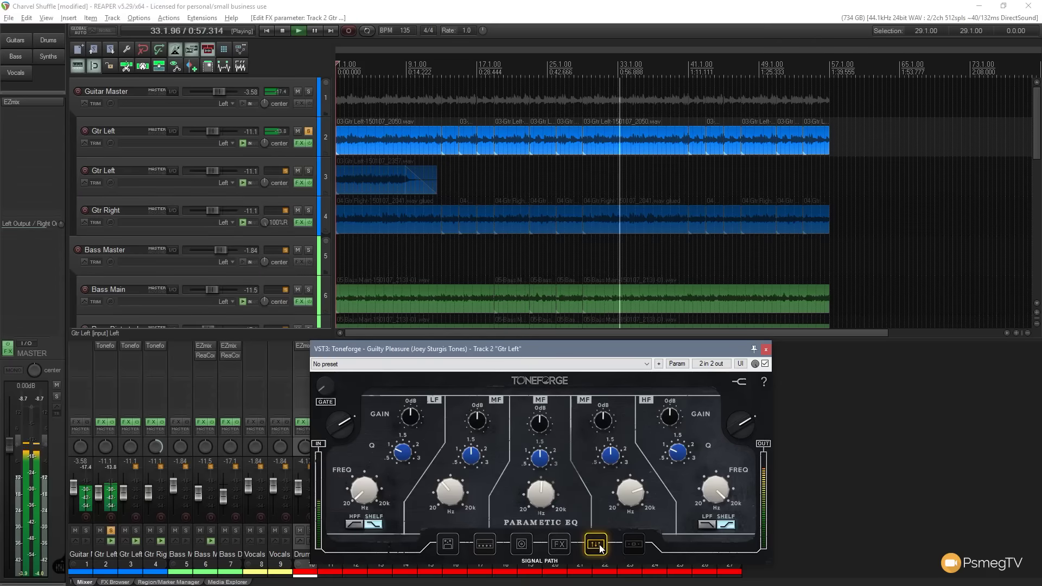
pyautogui.click(561, 540)
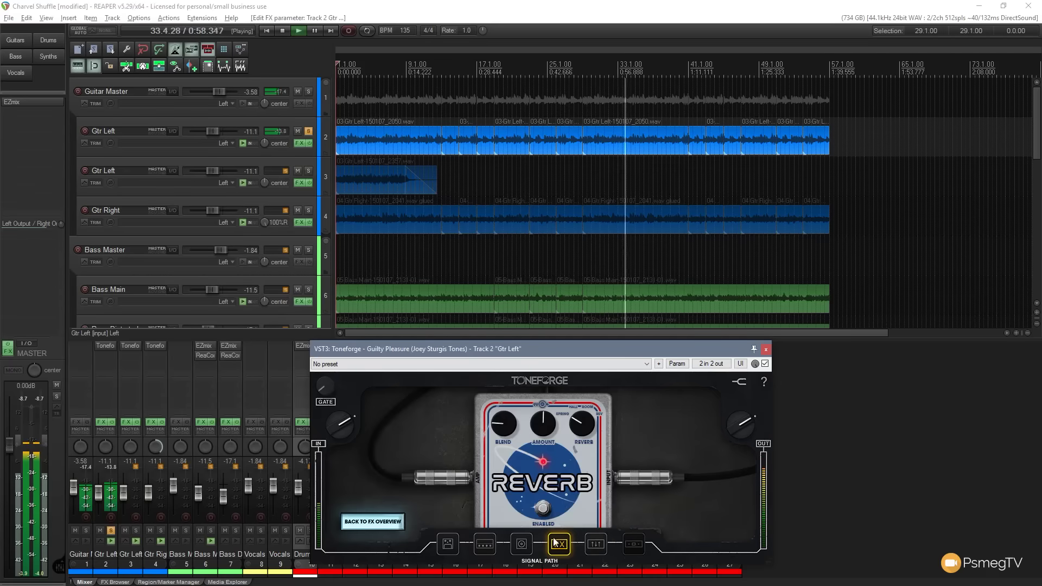
pyautogui.click(595, 544)
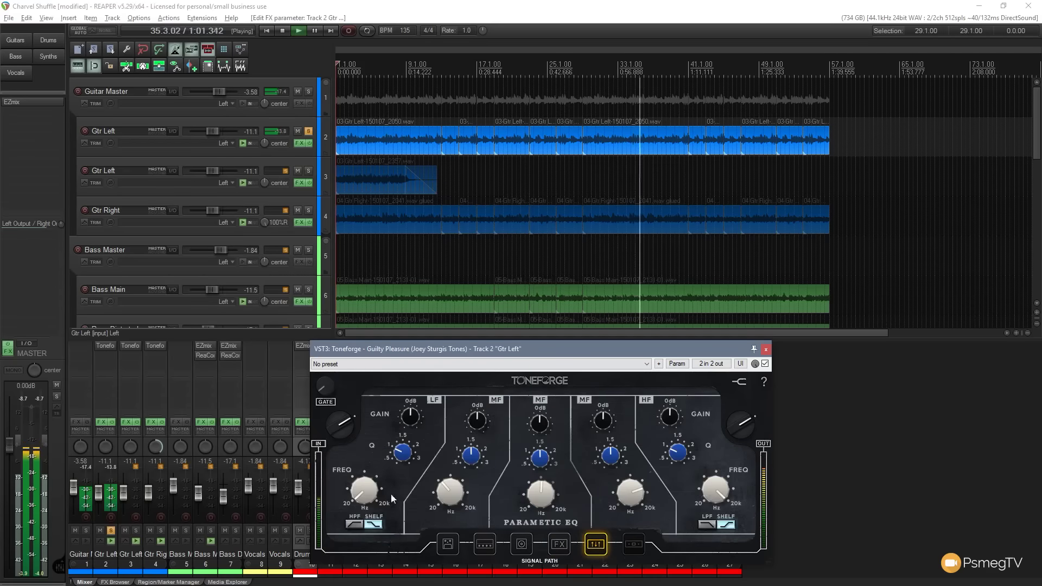
pyautogui.moveTo(355, 494); pyautogui.dragTo(366, 442)
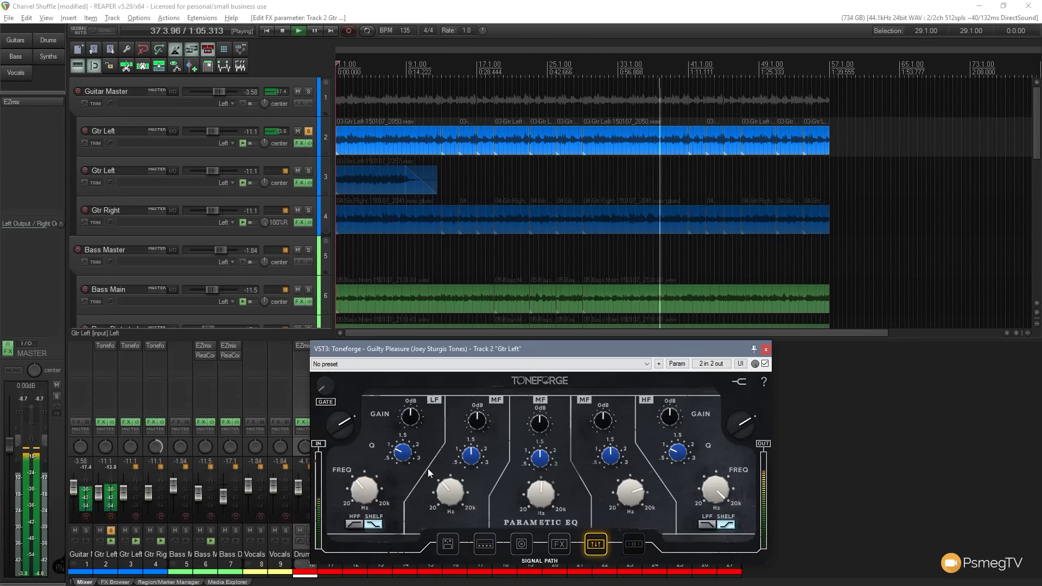
pyautogui.moveTo(409, 432); pyautogui.dragTo(410, 444)
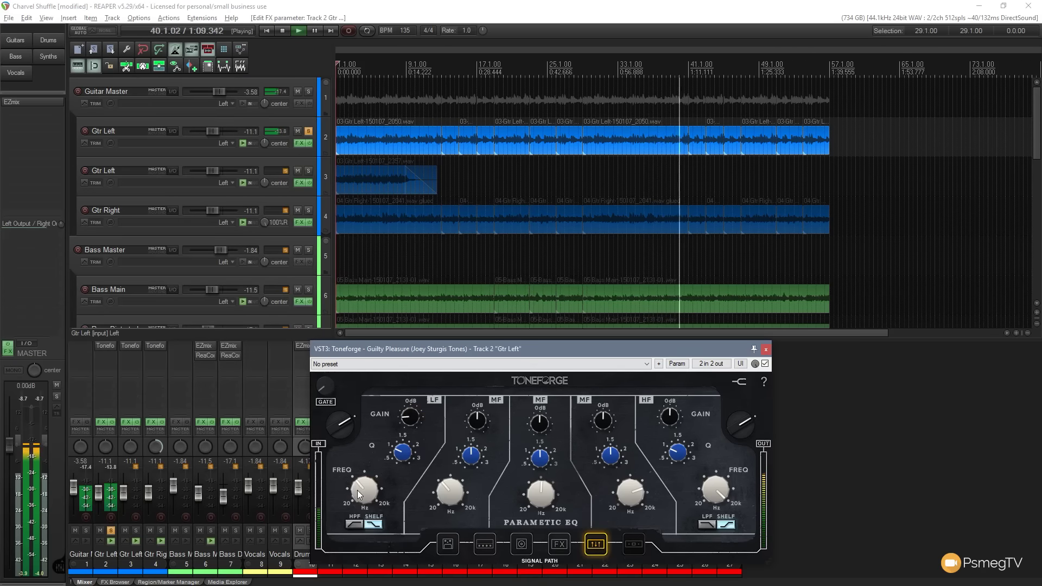
pyautogui.moveTo(357, 490); pyautogui.dragTo(357, 484)
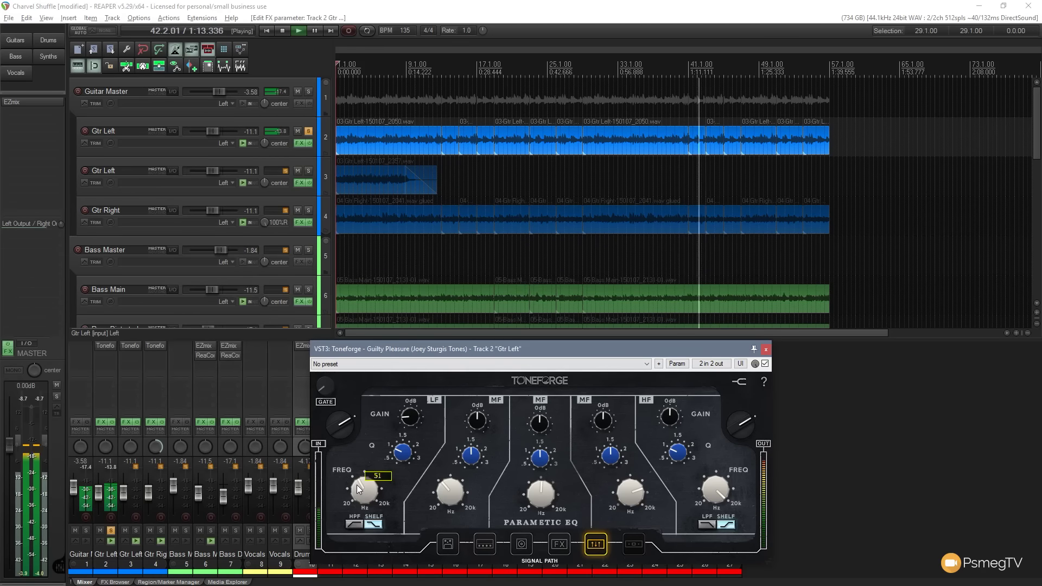
# Step: Cut the HF band's gain in the Parametric EQ and sweep its Q and frequency controls
pyautogui.moveTo(712, 484); pyautogui.dragTo(712, 534)
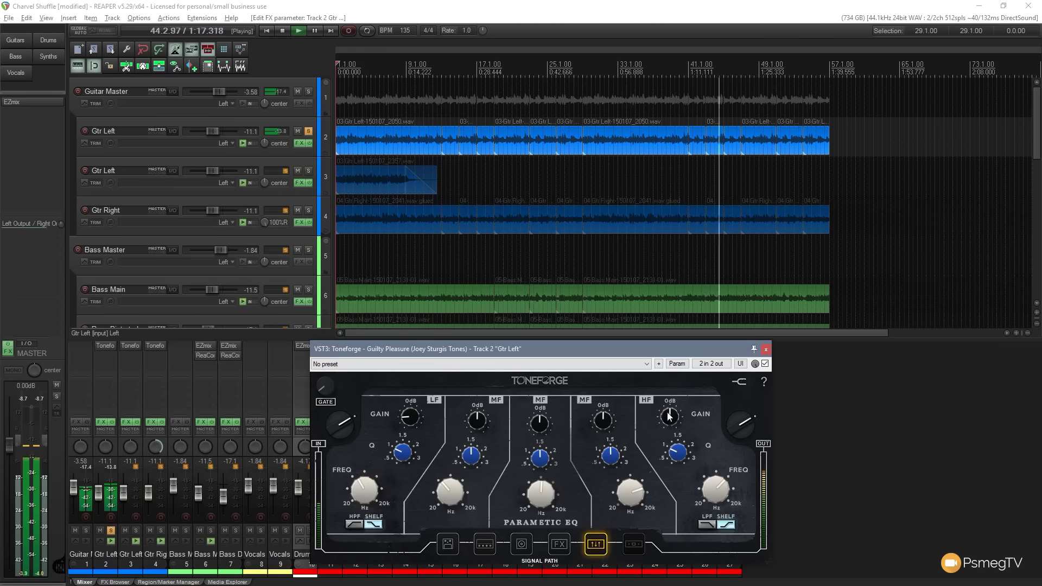
pyautogui.moveTo(667, 440); pyautogui.dragTo(676, 466)
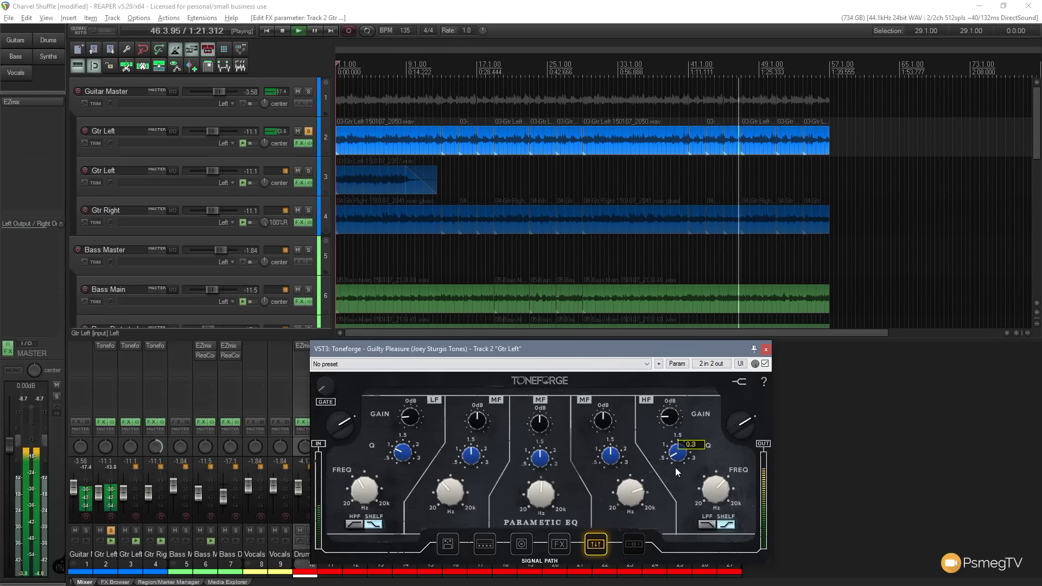
pyautogui.moveTo(536, 491); pyautogui.dragTo(536, 509)
pyautogui.moveTo(677, 460); pyautogui.dragTo(663, 392)
pyautogui.moveTo(703, 487); pyautogui.dragTo(713, 540)
# Step: Lower the Limiter's Threshold to between -15 and -10 dB and set its Output to about -10
pyautogui.click(634, 544)
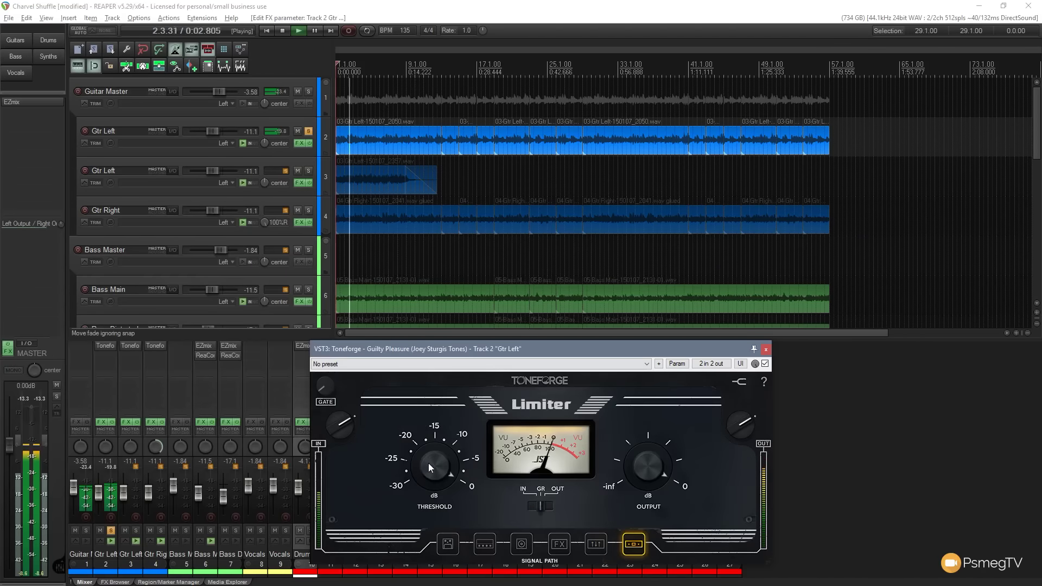
pyautogui.moveTo(428, 464); pyautogui.dragTo(442, 575)
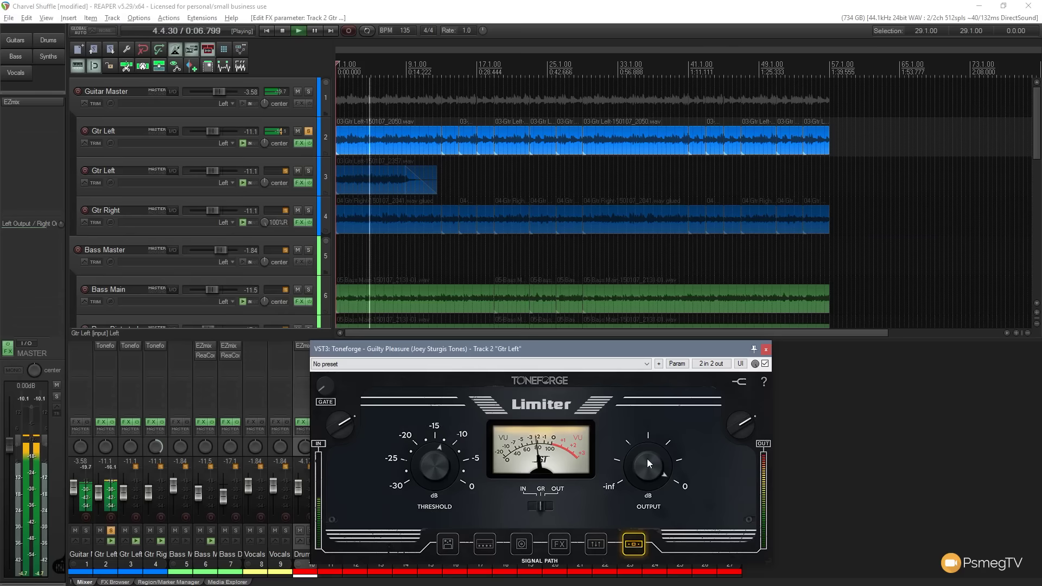
pyautogui.moveTo(647, 458); pyautogui.dragTo(642, 491)
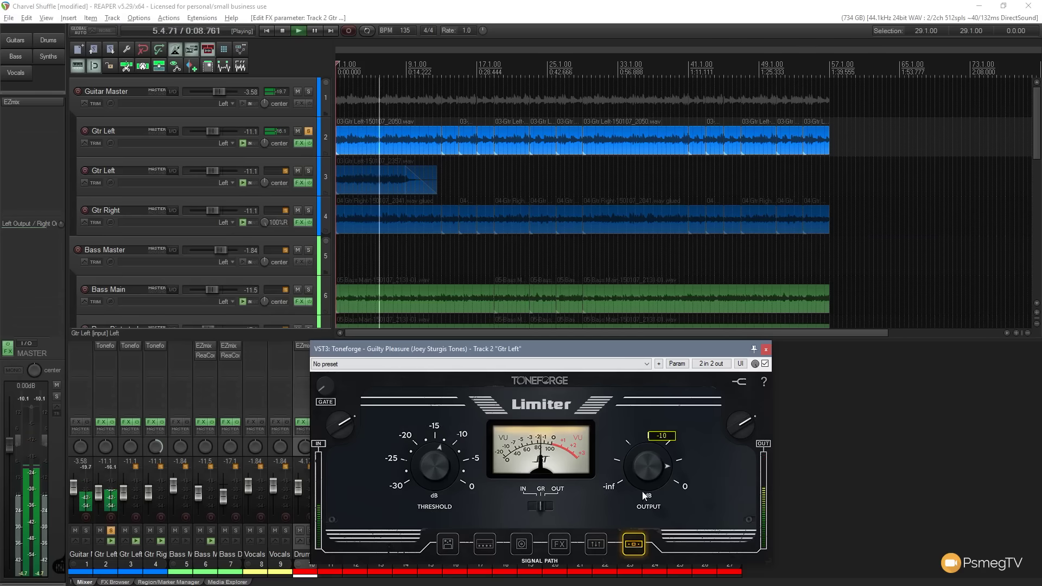
# Step: Compare the tone with the whole plugin bypassed and active, and with the Limiter off and on
pyautogui.click(765, 364)
pyautogui.click(765, 364)
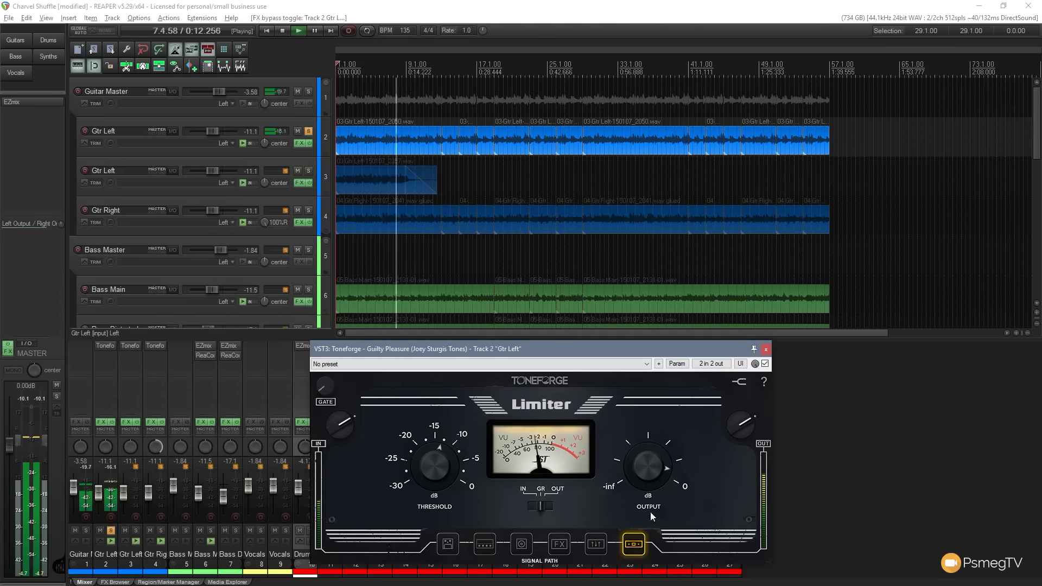
pyautogui.click(633, 545)
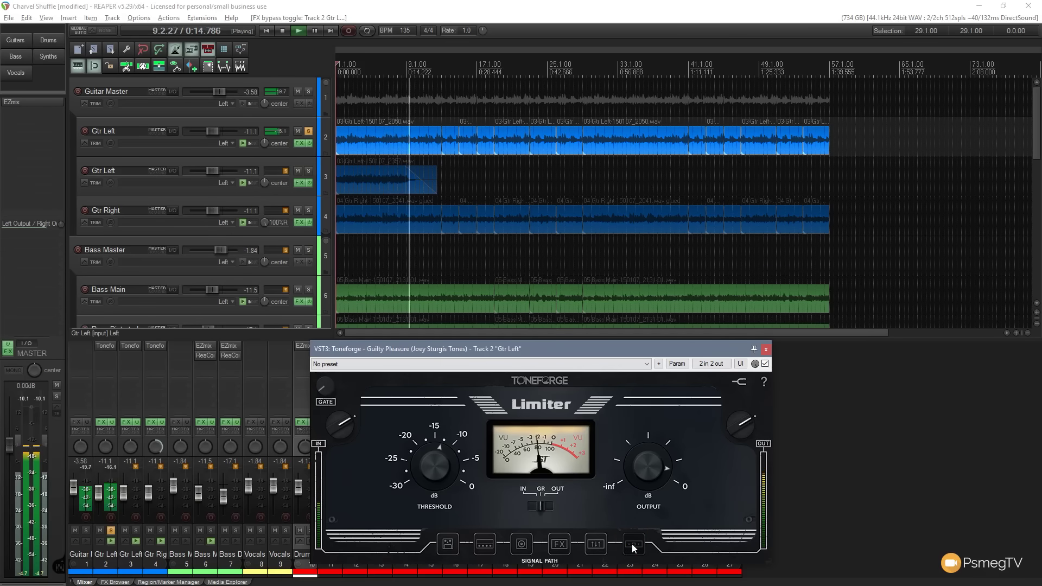
pyautogui.click(633, 545)
# Step: Lower the Limiter's Threshold to about -20 dB, trim its Output slightly and stop playback
pyautogui.moveTo(644, 470)
pyautogui.scroll(1, 645, 470)
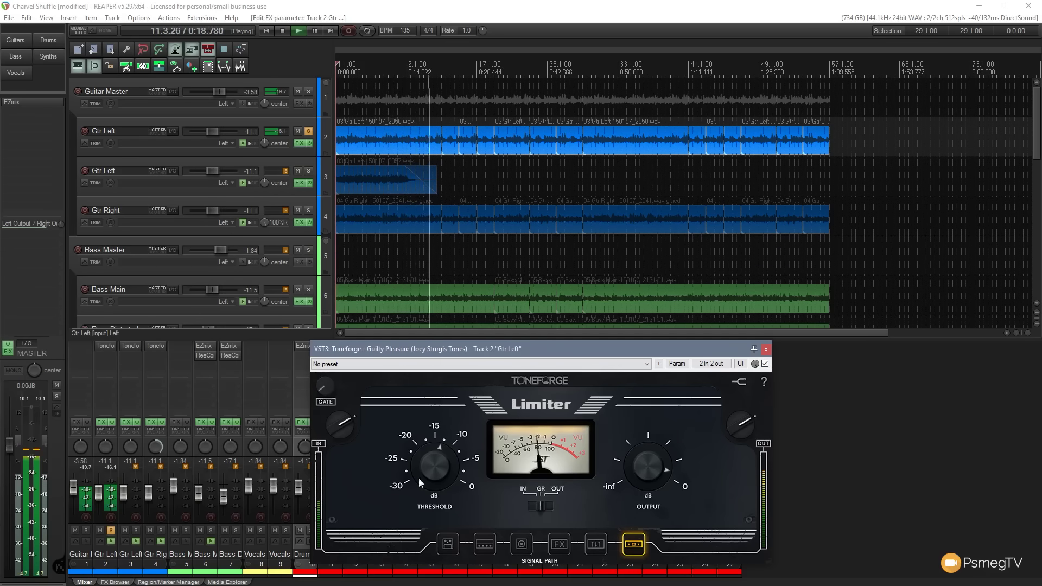
pyautogui.moveTo(432, 478); pyautogui.dragTo(446, 526)
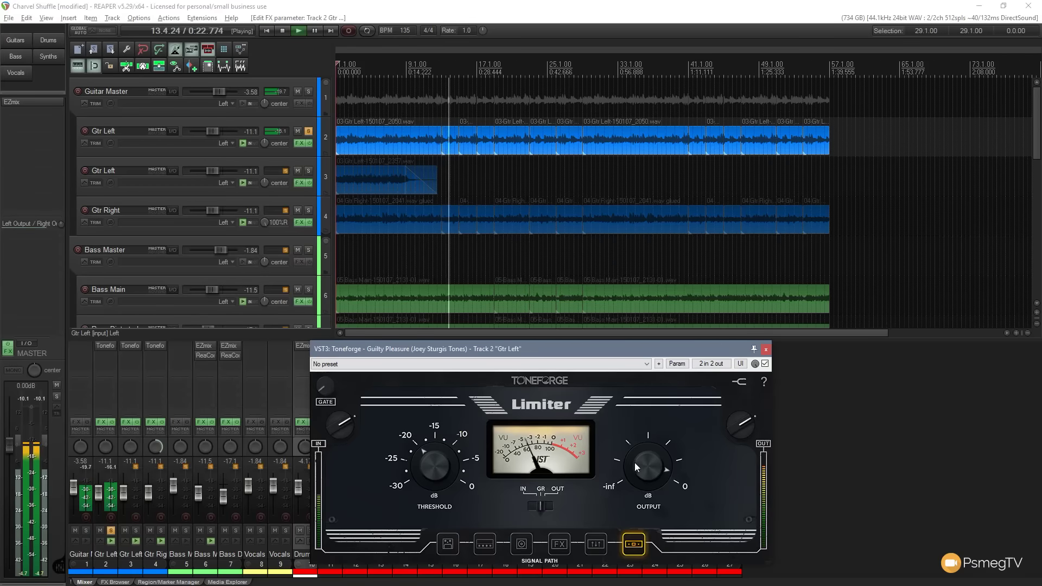
pyautogui.moveTo(634, 463)
pyautogui.mouseDown()
pyautogui.moveTo(635, 483)
pyautogui.moveTo(634, 474)
pyautogui.mouseUp()
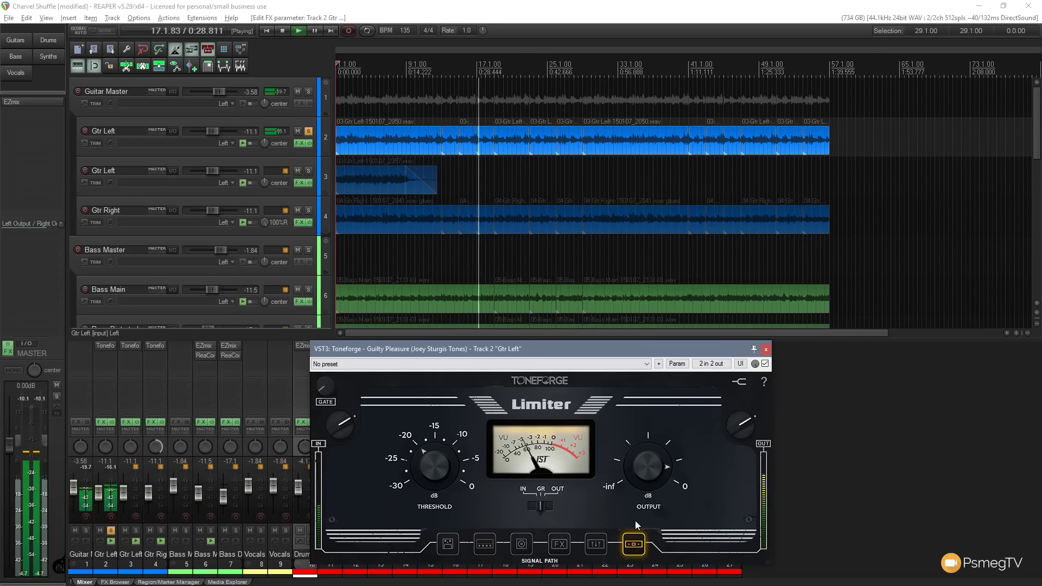
pyautogui.press('space')
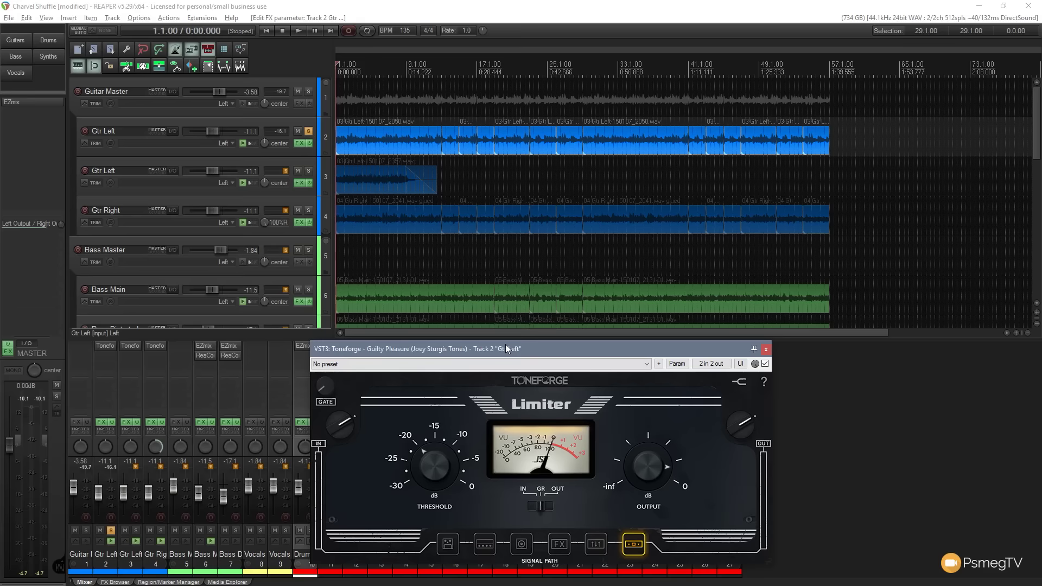
# Step: Pan the first Gtr Left track 100% left and play the project with only the Guitar Master soloed
pyautogui.moveTo(265, 142); pyautogui.dragTo(289, 207)
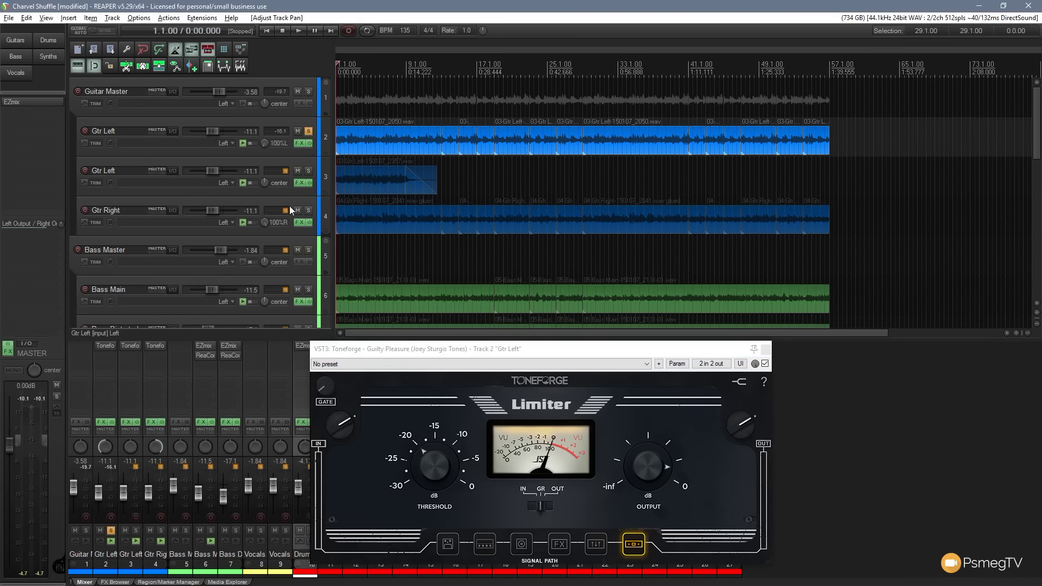
pyautogui.click(309, 130)
pyautogui.click(308, 91)
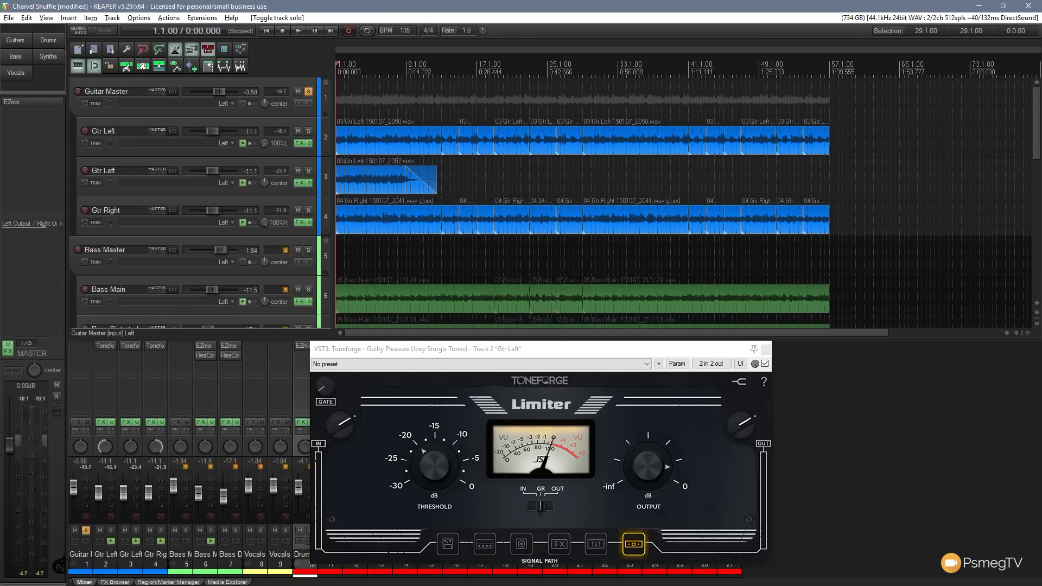
pyautogui.press('space')
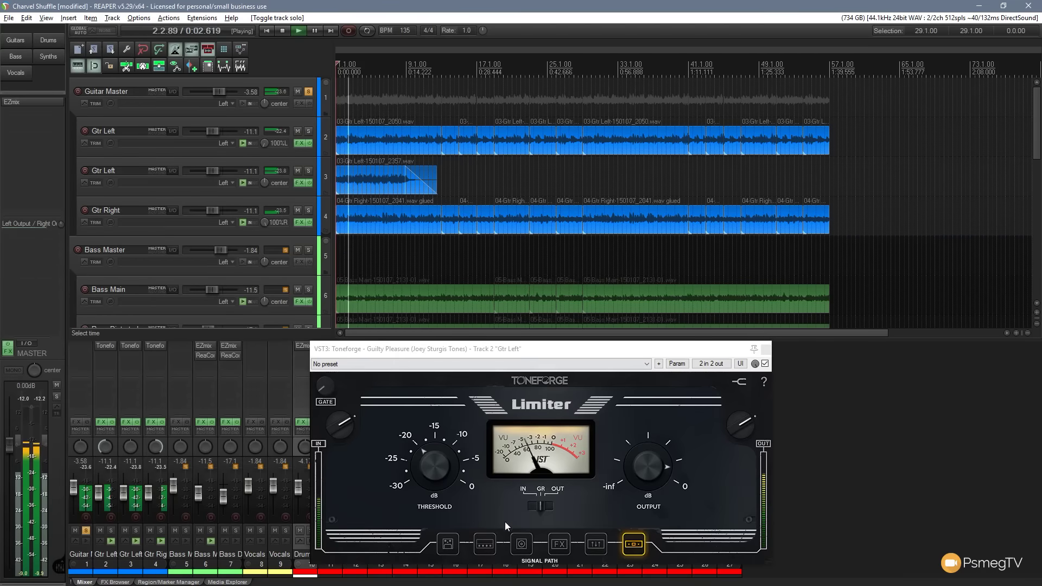
# Step: Show the amp head and the Orange Custom 4x12 cabinet section, and solo the Gtr Right track
pyautogui.click(484, 544)
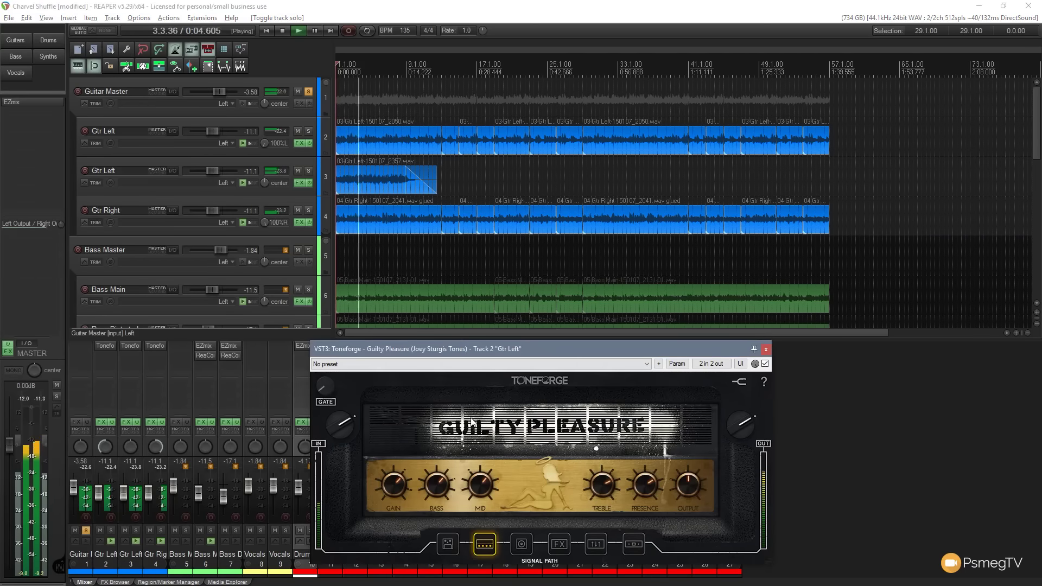
pyautogui.click(528, 540)
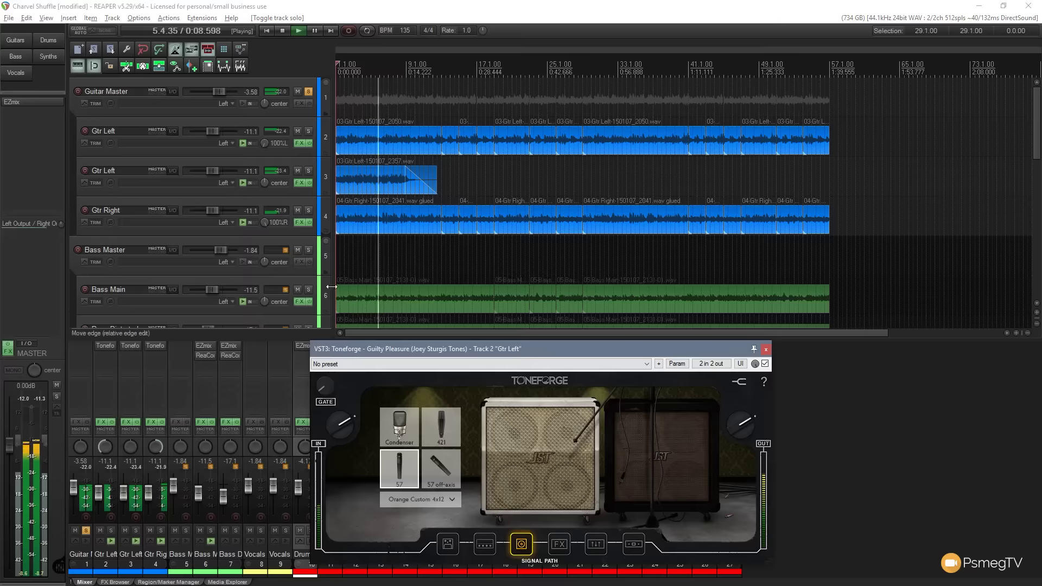
pyautogui.click(309, 210)
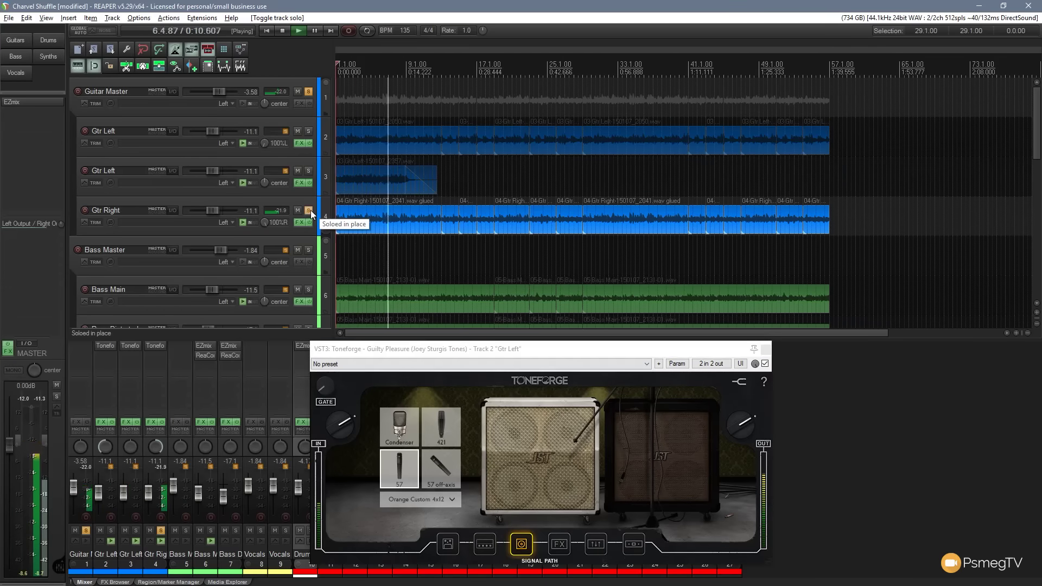
# Step: Solo the second Gtr Left track instead of Gtr Right, compare the Mesa and Orange Custom 4x12 cabinets, and unsolo it before stopping playback
pyautogui.click(310, 210)
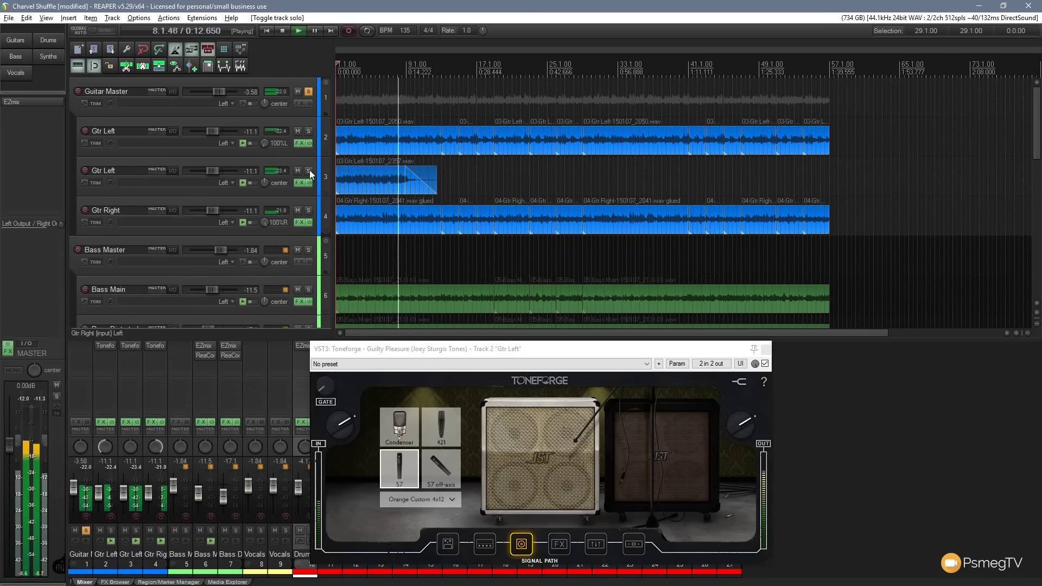
pyautogui.click(309, 170)
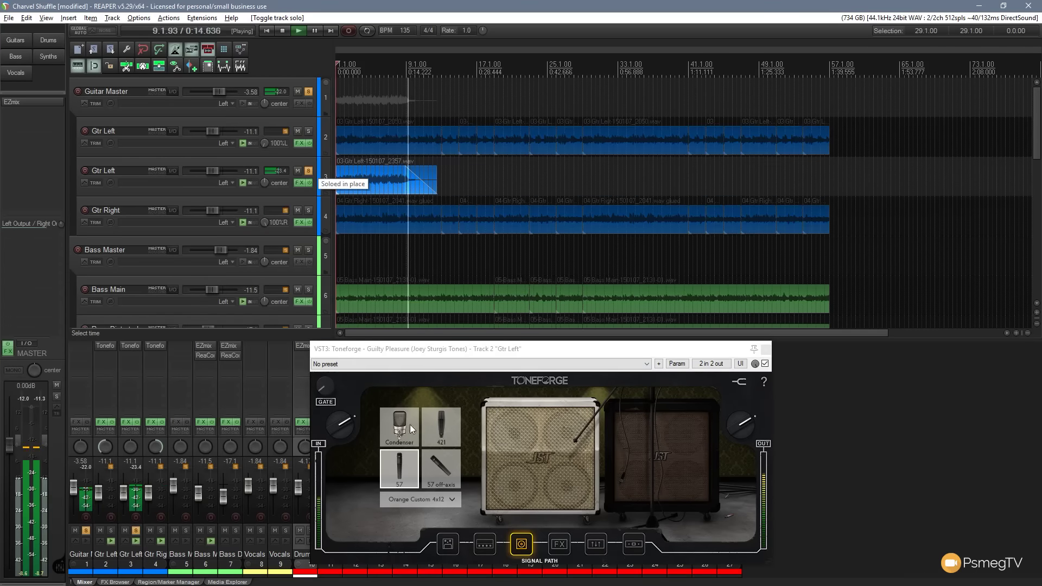
pyautogui.click(668, 461)
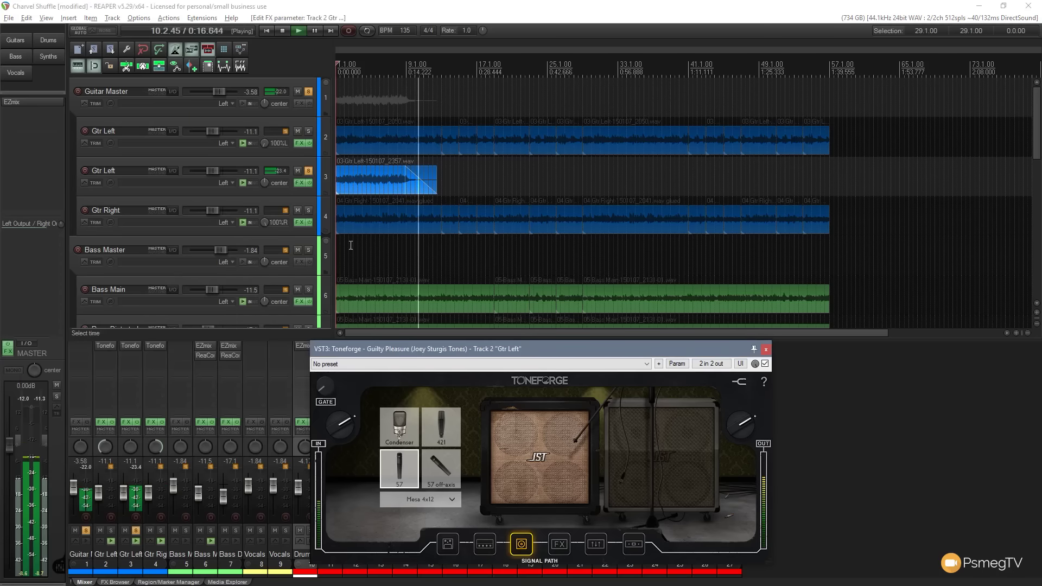
pyautogui.click(660, 463)
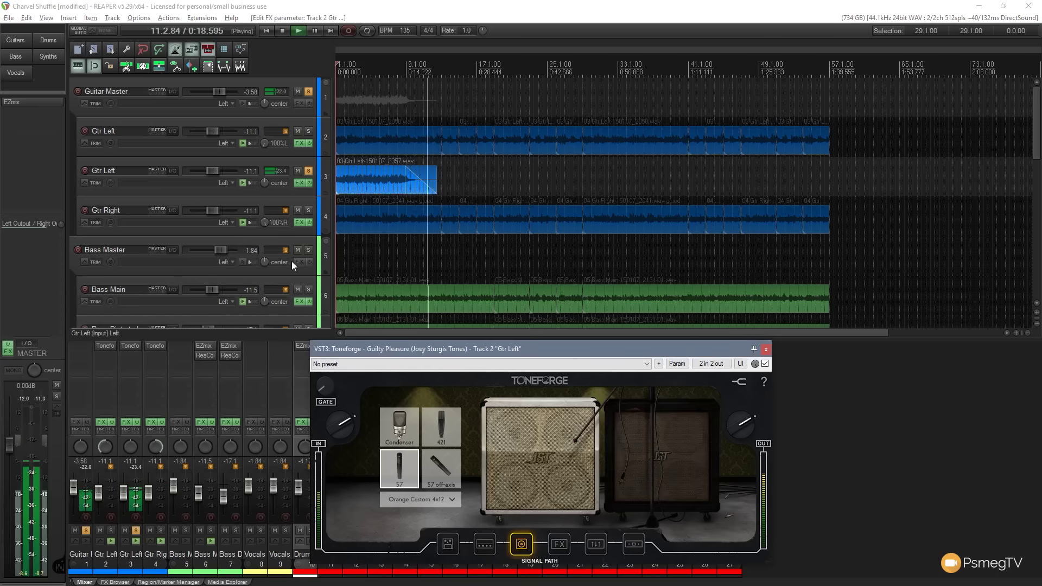
pyautogui.click(305, 171)
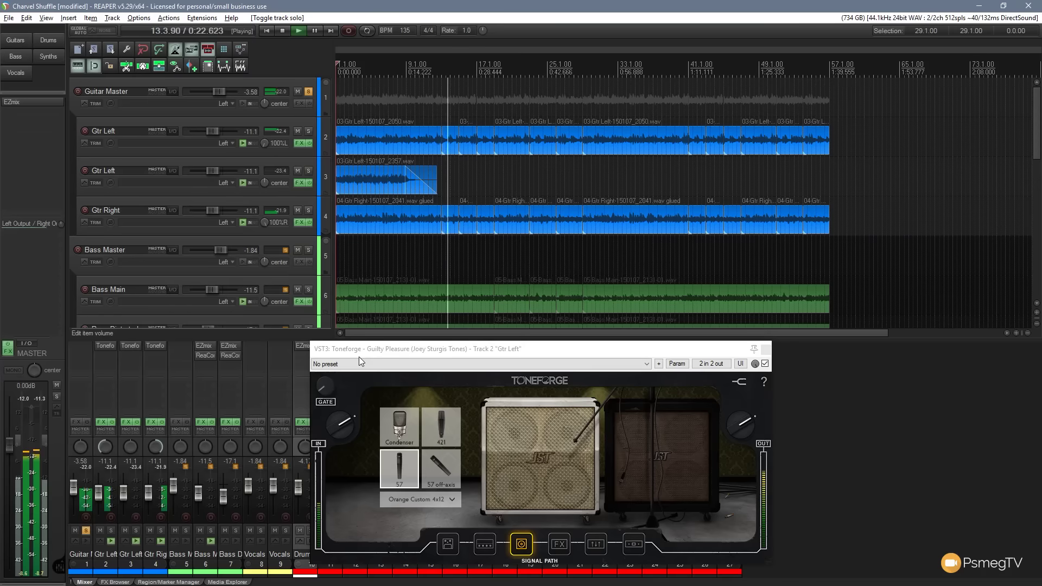
pyautogui.press('space')
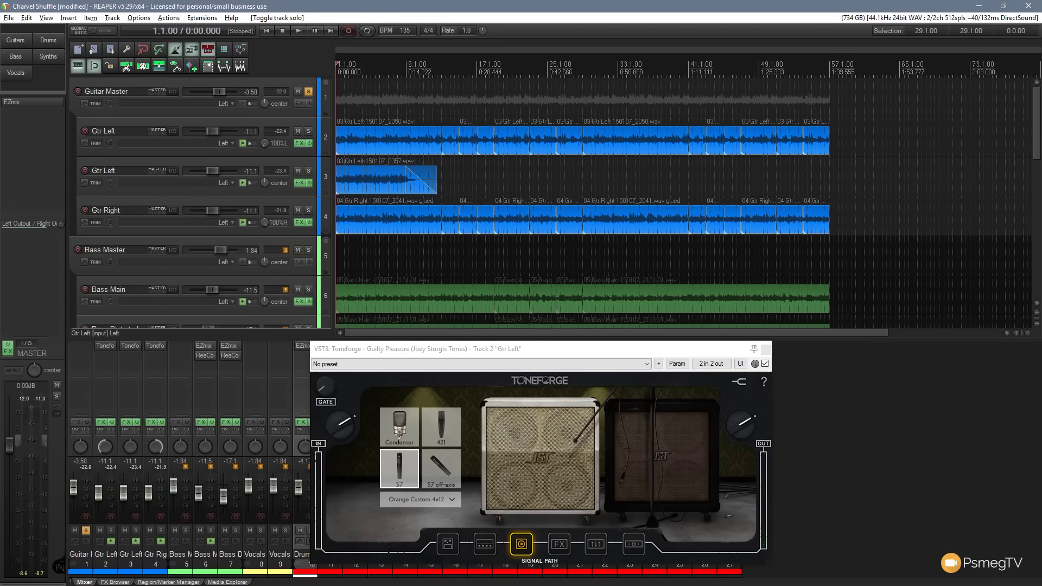
# Step: Play the full mix from the start with the Guitar Master unsoloed, show the plugin's amp head section and stop playback
pyautogui.click(526, 3)
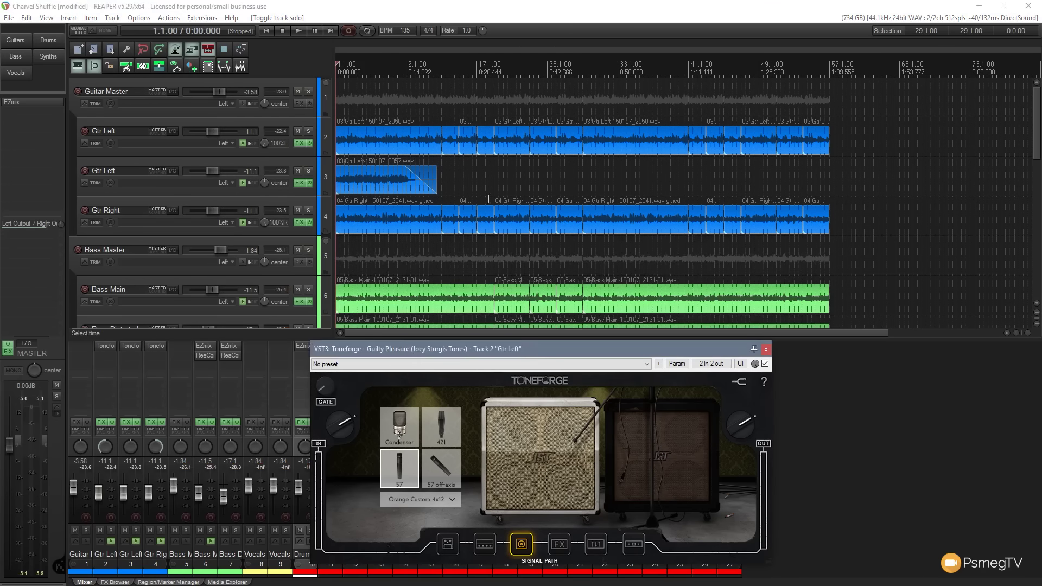
pyautogui.click(297, 32)
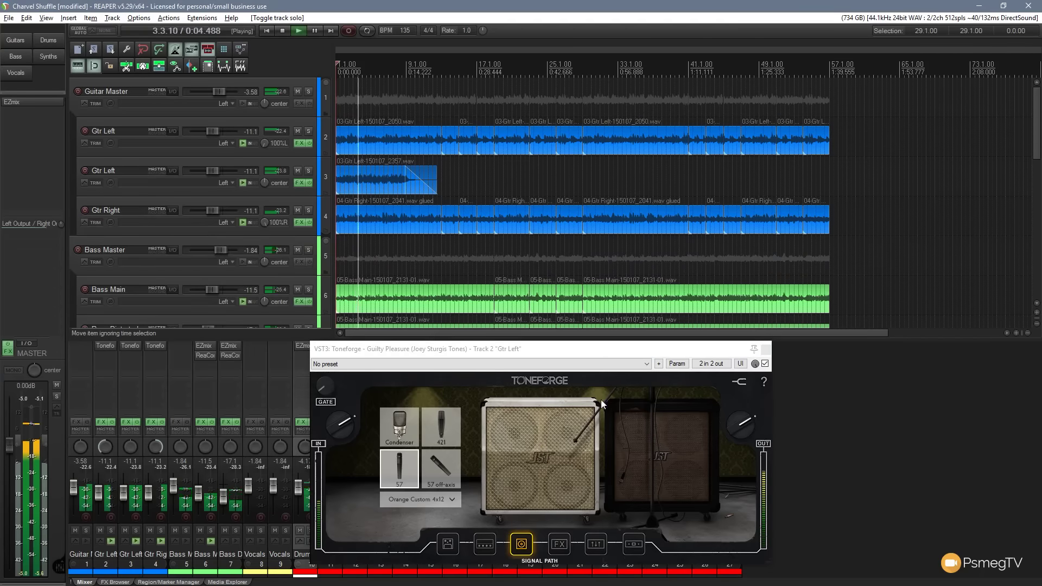
pyautogui.click(481, 544)
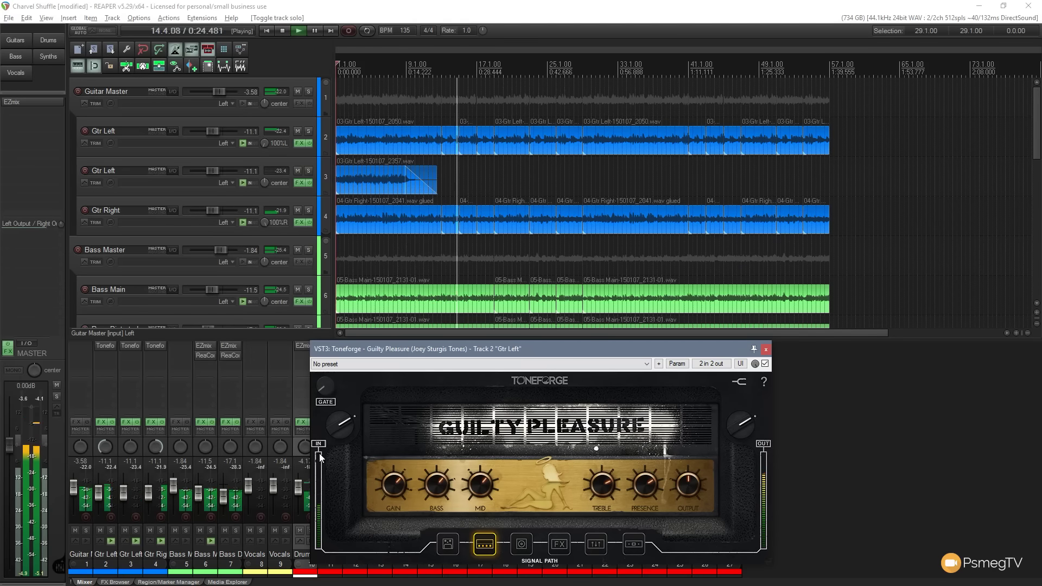
pyautogui.press('space')
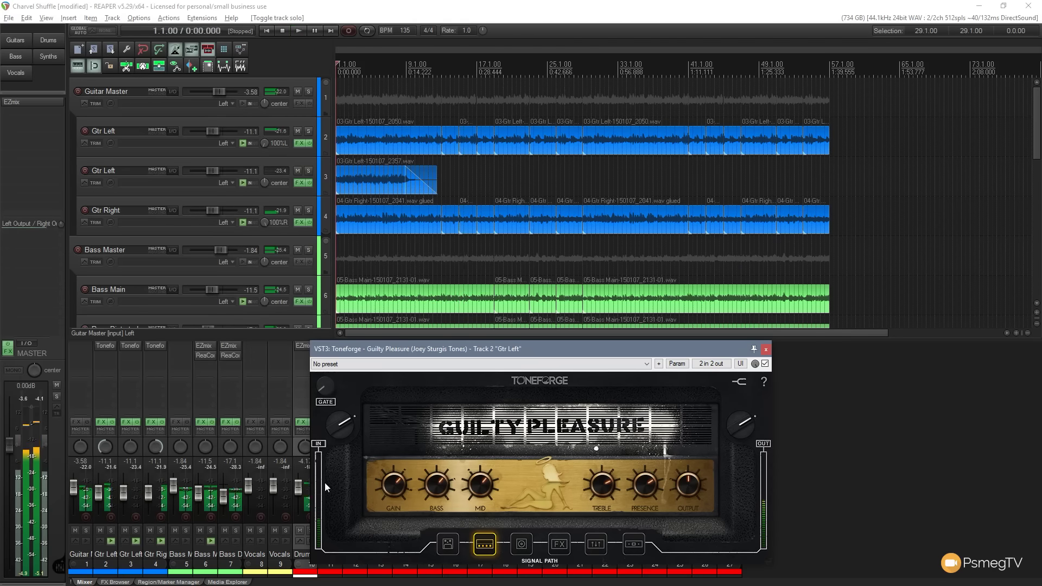